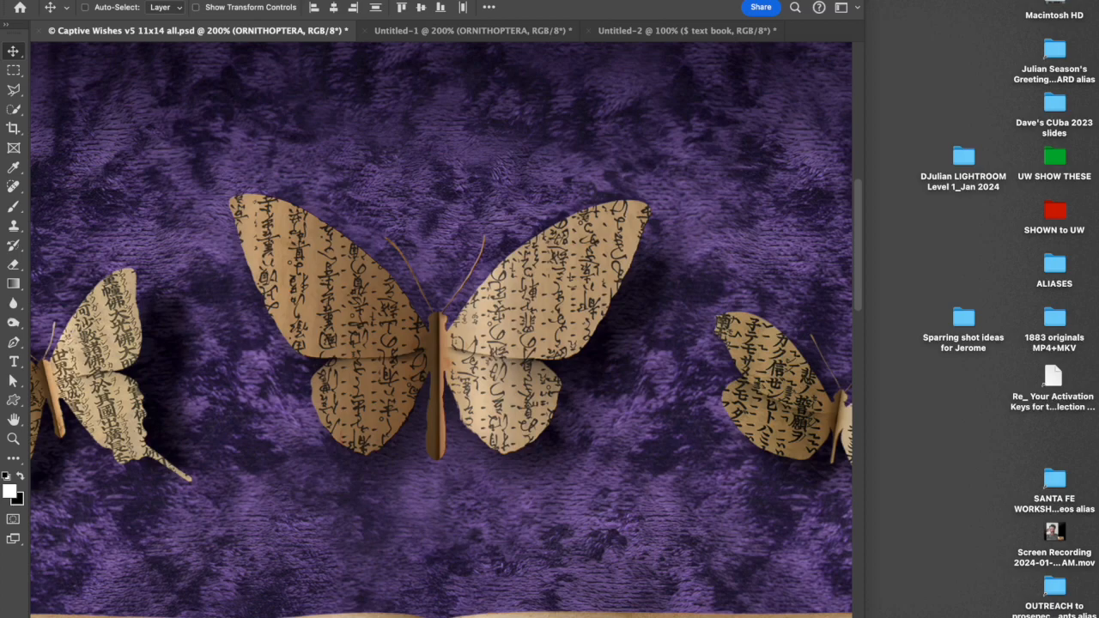
- Compare the centre butterfly with and without its paper texture by hiding and showing the Kanji 005 layer
{"action": "key", "text": "shift+Tab"}
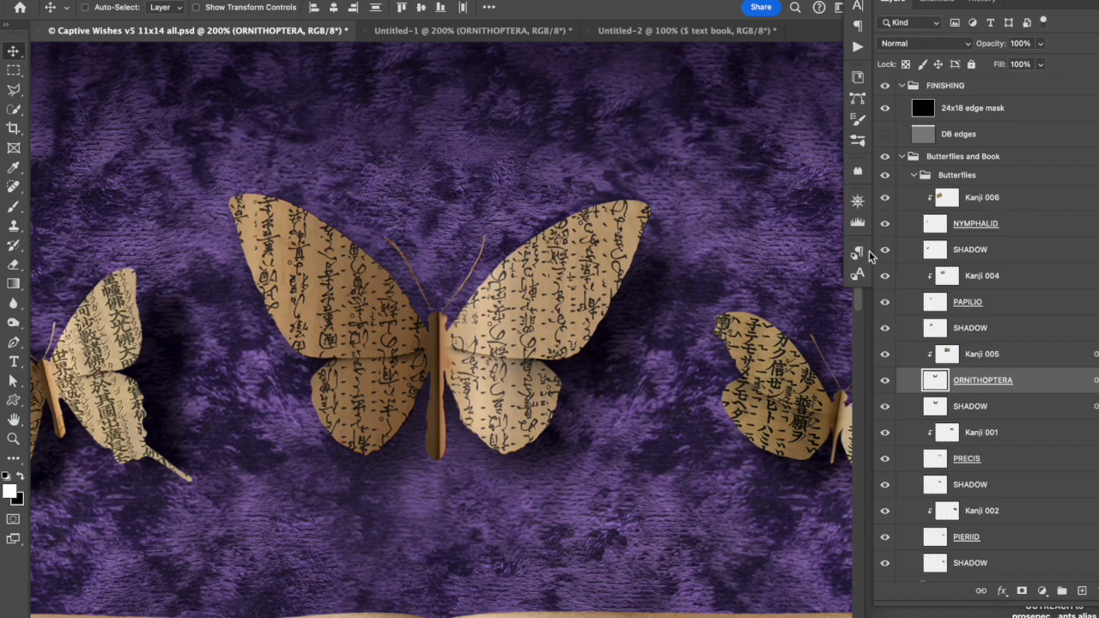
{"action": "left_click", "coordinate": [885, 355]}
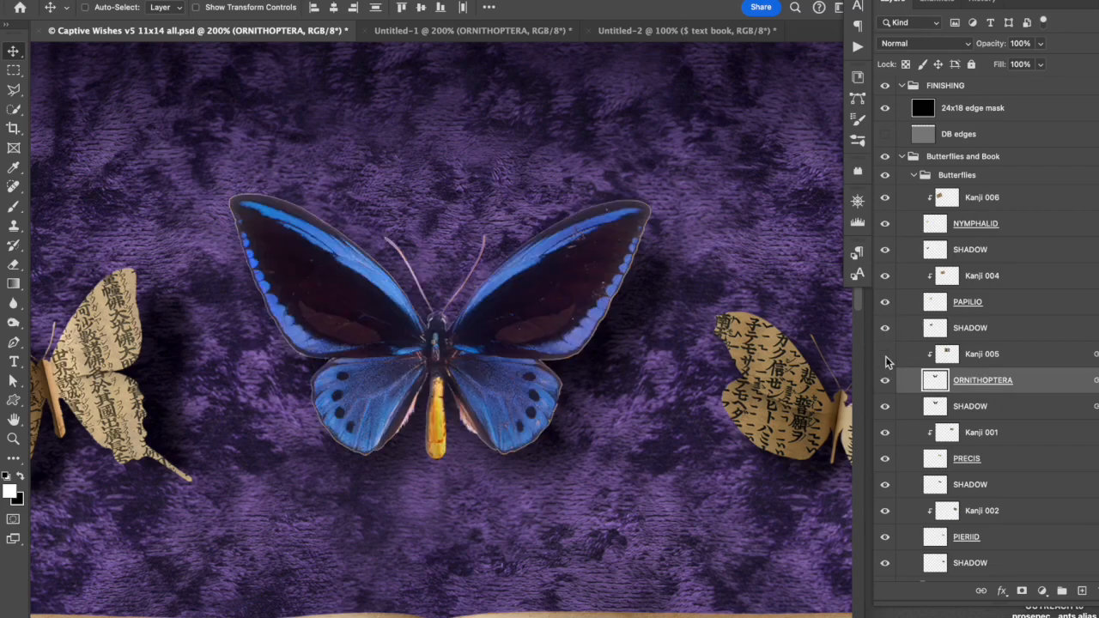
{"action": "left_click", "coordinate": [885, 355]}
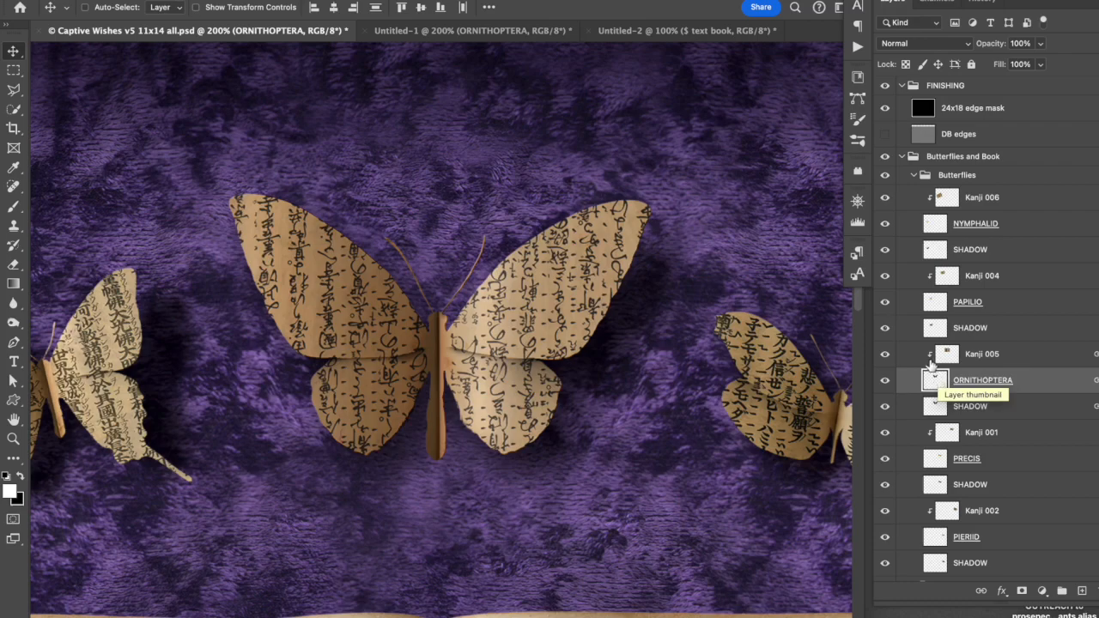
{"action": "left_click", "coordinate": [885, 354]}
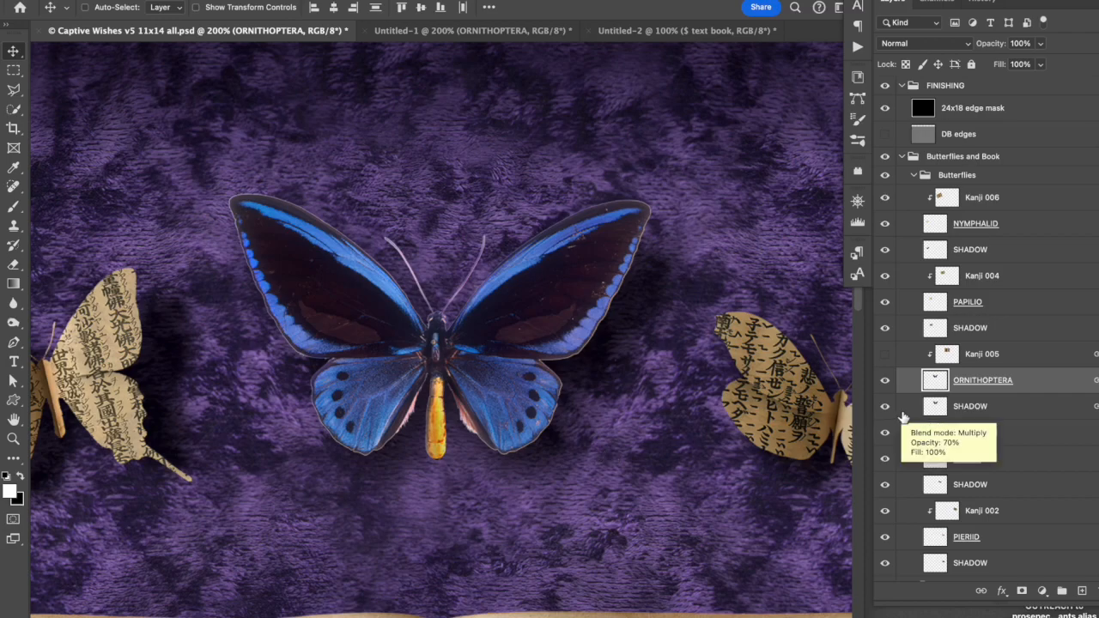
{"action": "left_click", "coordinate": [885, 354]}
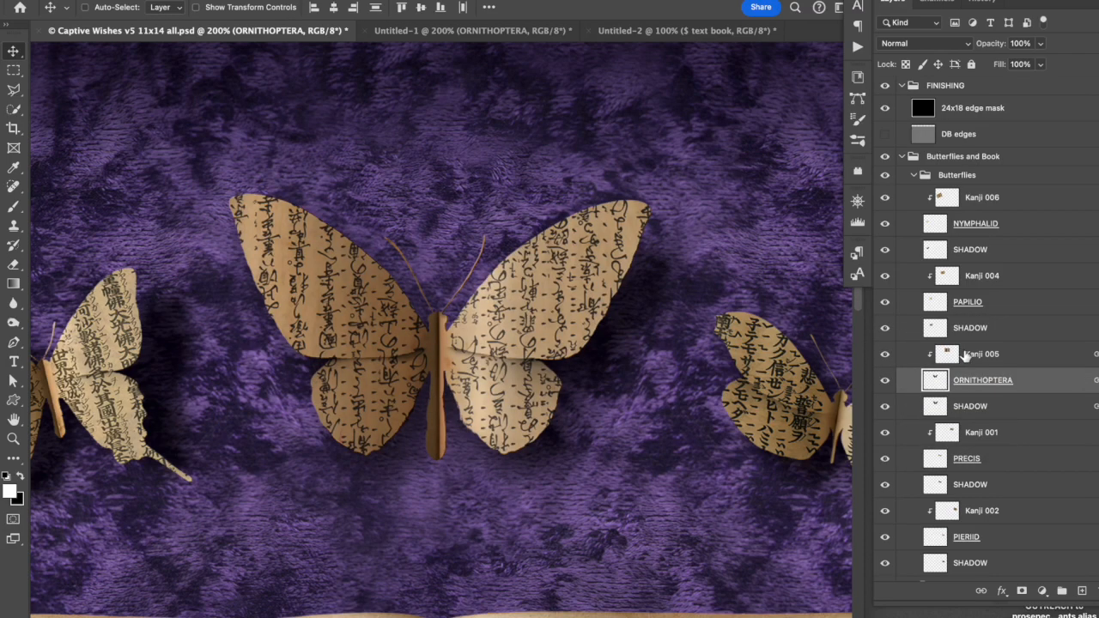
- Examine the full book image on the Kanji 005 layer by releasing its clipping mask and clipping it back to ORNITHOPTERA
{"action": "left_click", "coordinate": [965, 357]}
{"action": "left_click", "coordinate": [886, 356]}
{"action": "left_click", "coordinate": [887, 357]}
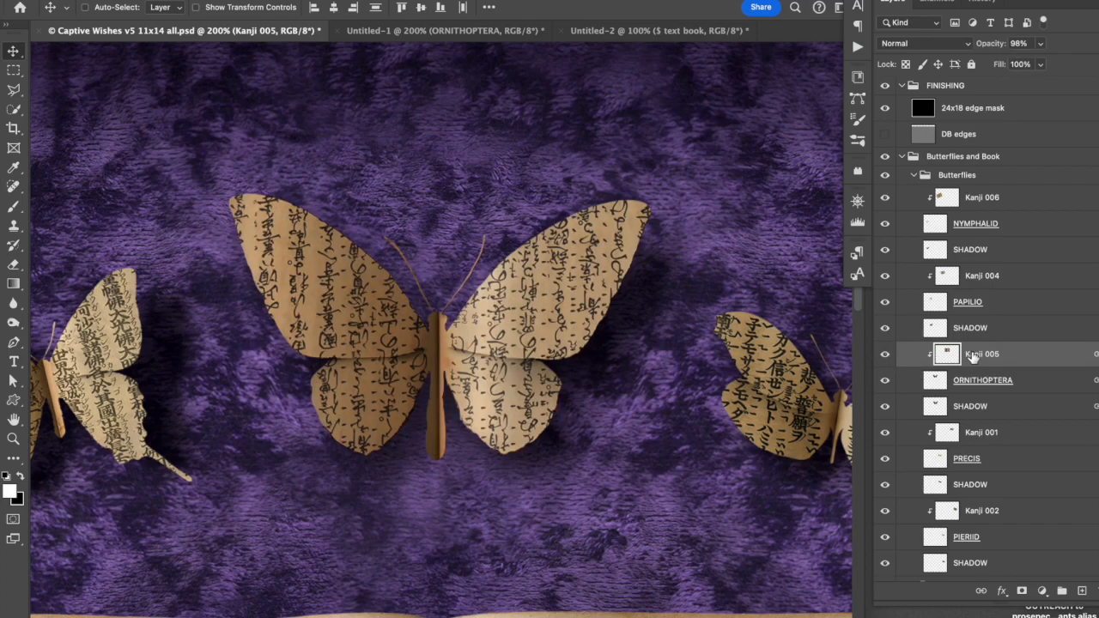
{"action": "left_click", "coordinate": [931, 364], "text": "alt"}
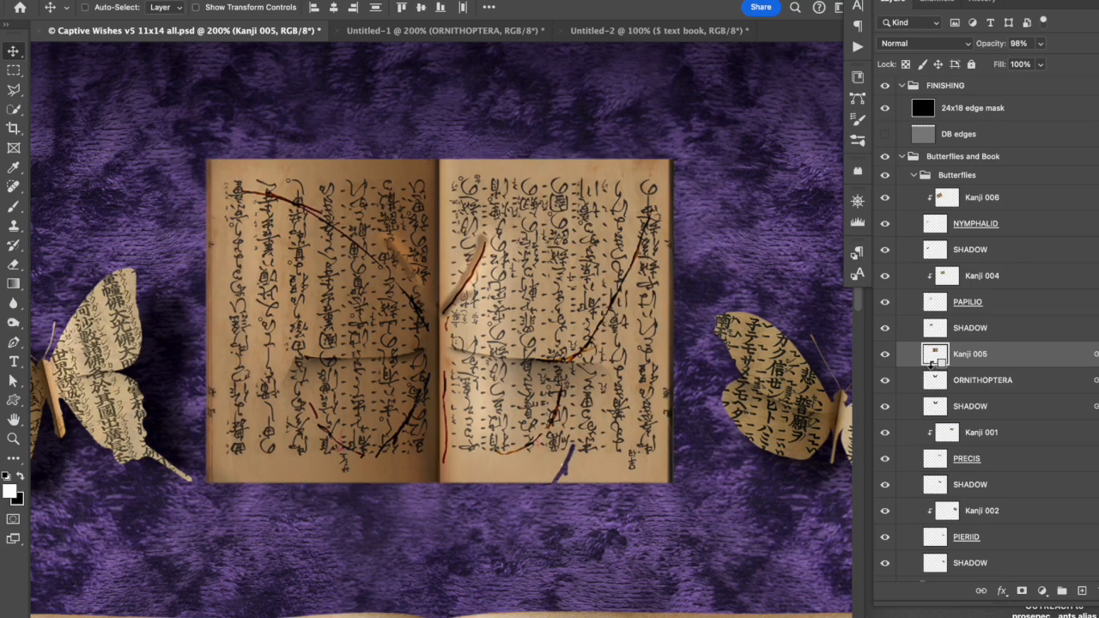
{"action": "left_click", "coordinate": [932, 367], "text": "alt"}
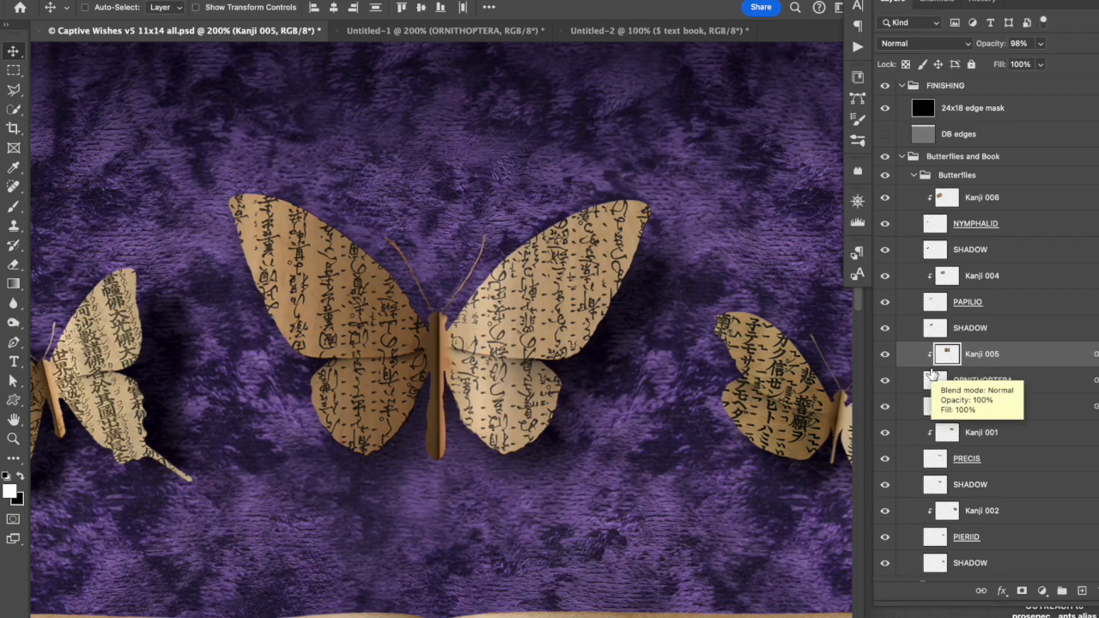
- In the Untitled-1 document, load the ORNITHOPTERA butterfly's outline as a selection and deselect it
{"action": "left_click", "coordinate": [508, 33]}
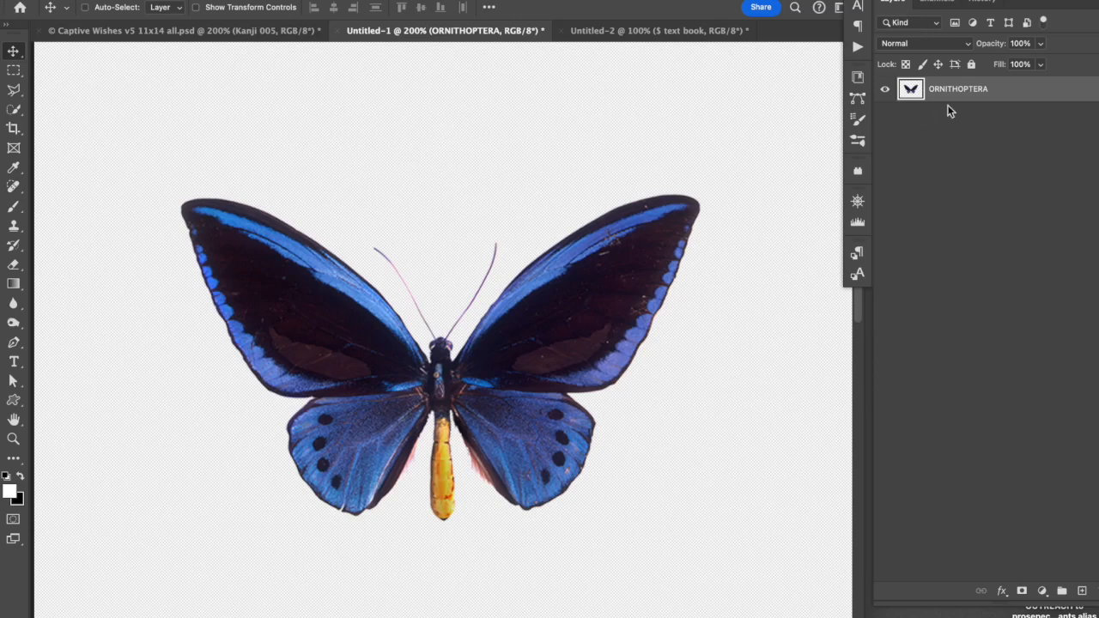
{"action": "key", "text": "super"}
{"action": "left_click", "coordinate": [913, 90], "text": "super"}
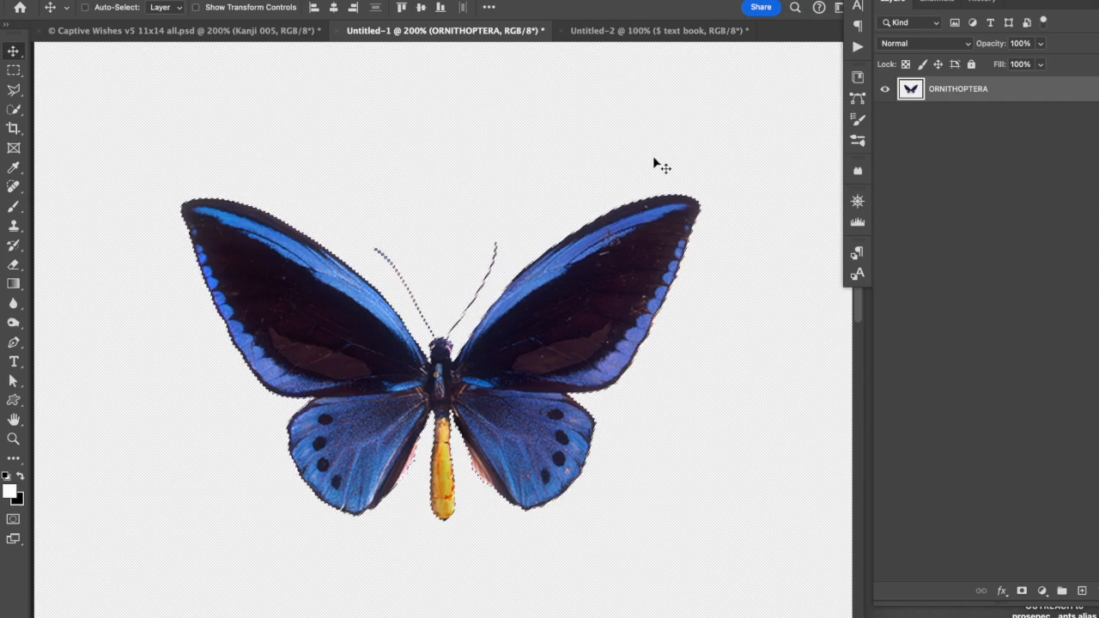
{"action": "key", "text": "super"}
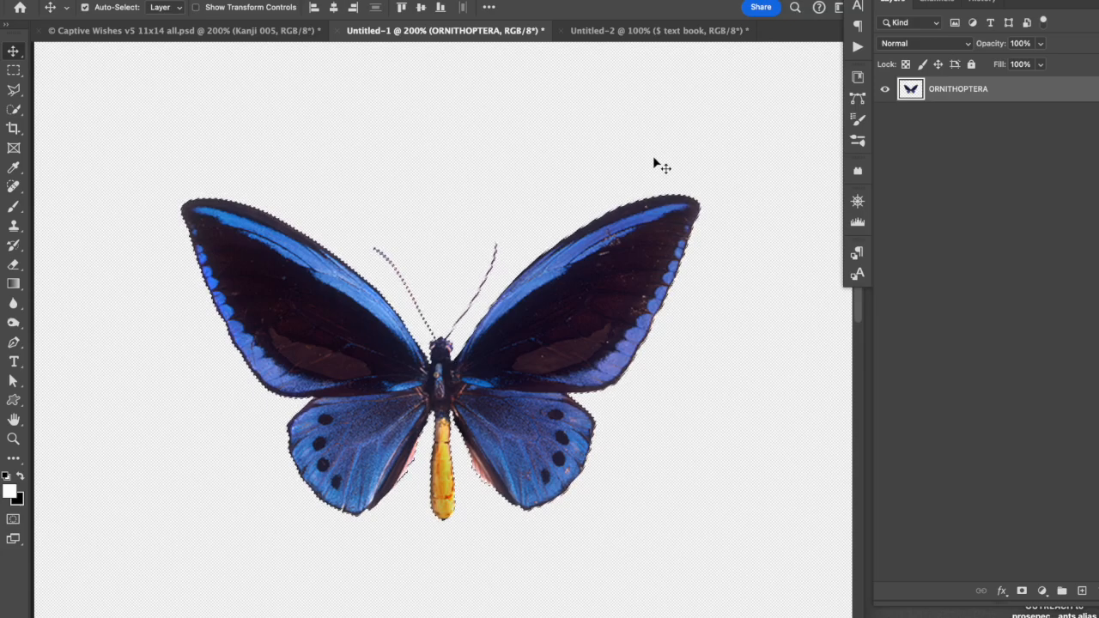
{"action": "key", "text": "super+d"}
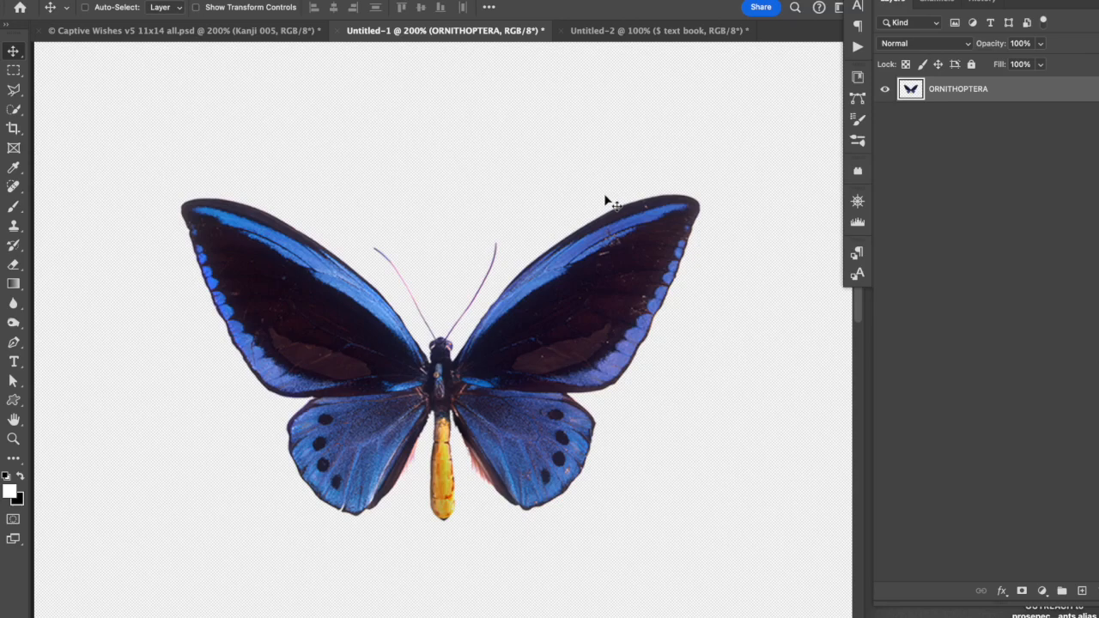
- Try to copy the whole $ text book image from Untitled-2 and paste it into Untitled-1
{"action": "left_click", "coordinate": [668, 33]}
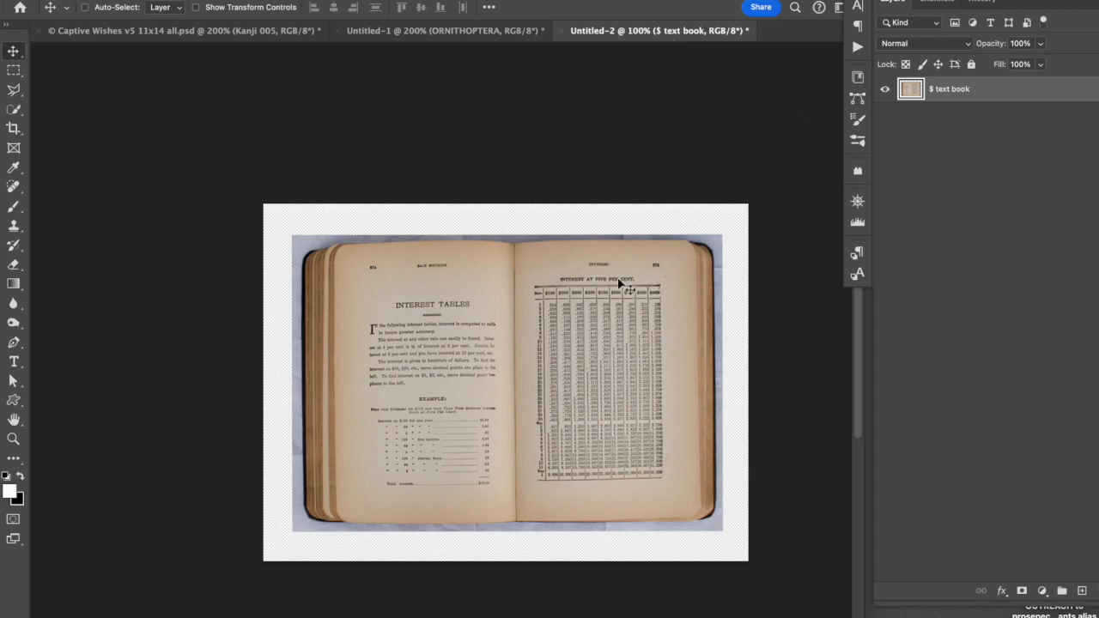
{"action": "key", "text": "ctrl+a"}
{"action": "key", "text": "ctrl"}
{"action": "left_click", "coordinate": [456, 32]}
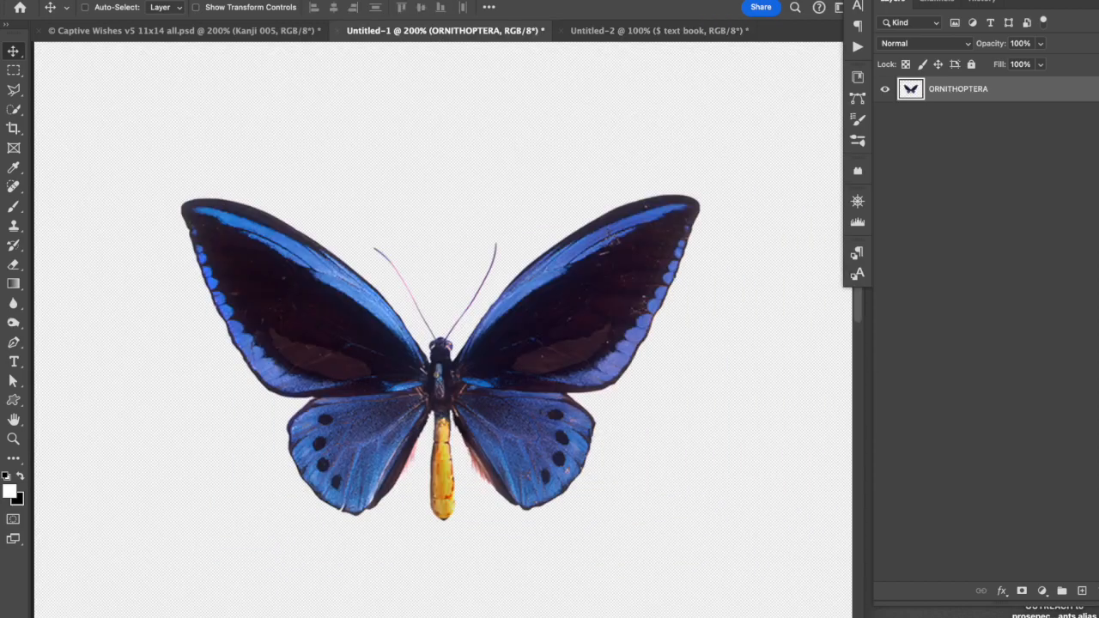
{"action": "key", "text": "ctrl+v"}
{"action": "key", "text": "ctrl+z"}
- Copy the $ text book layer from Untitled-2 into Untitled-1, placing it centred over the butterfly
{"action": "left_click", "coordinate": [599, 32]}
{"action": "left_click_drag", "start_coordinate": [922, 94], "coordinate": [455, 33]}
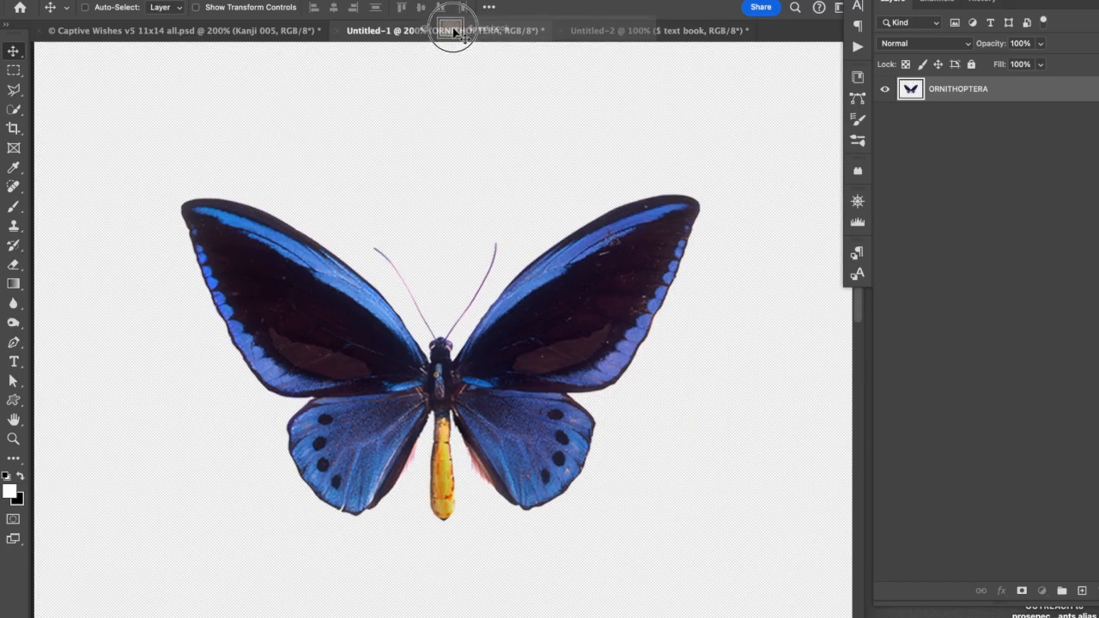
{"action": "left_click_drag", "start_coordinate": [455, 33], "coordinate": [441, 366]}
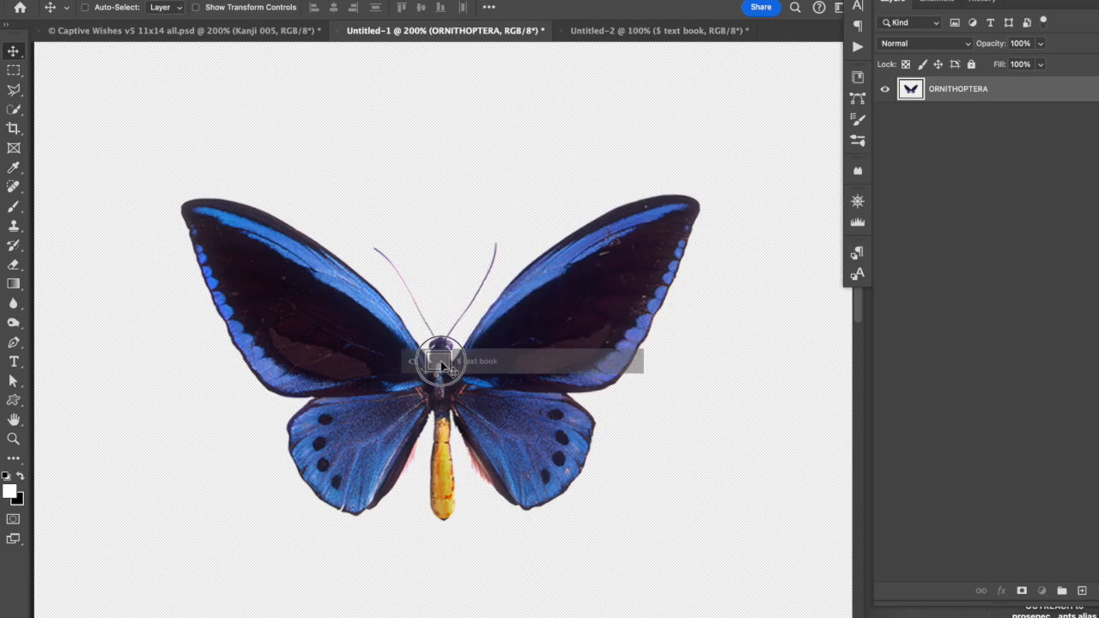
{"action": "left_click_drag", "start_coordinate": [441, 366], "coordinate": [443, 311]}
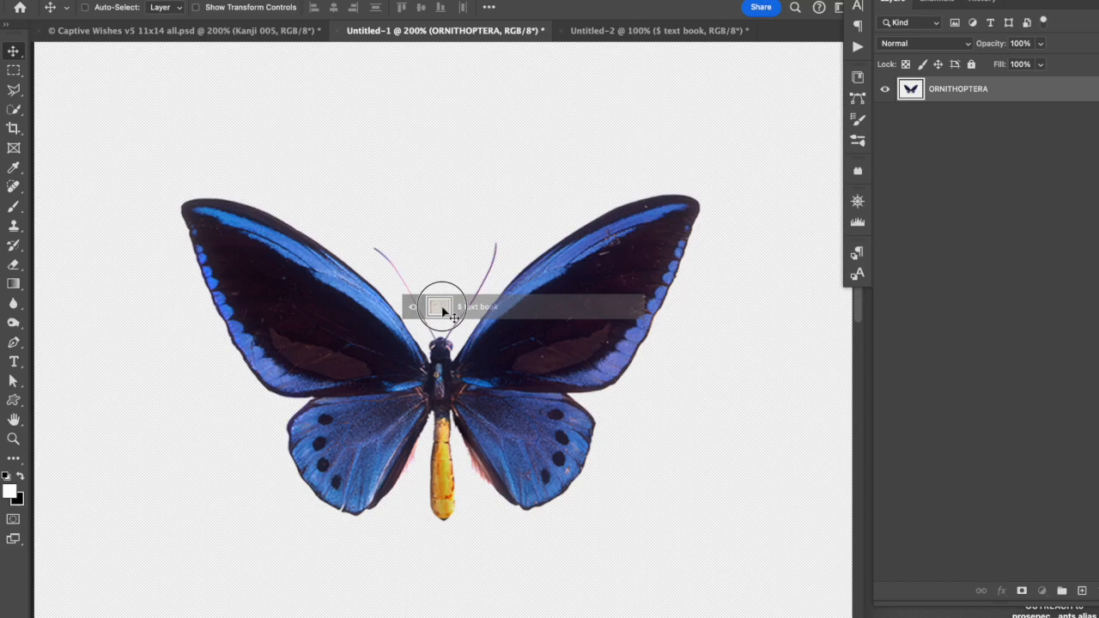
{"action": "left_click_drag", "start_coordinate": [443, 310], "coordinate": [441, 322]}
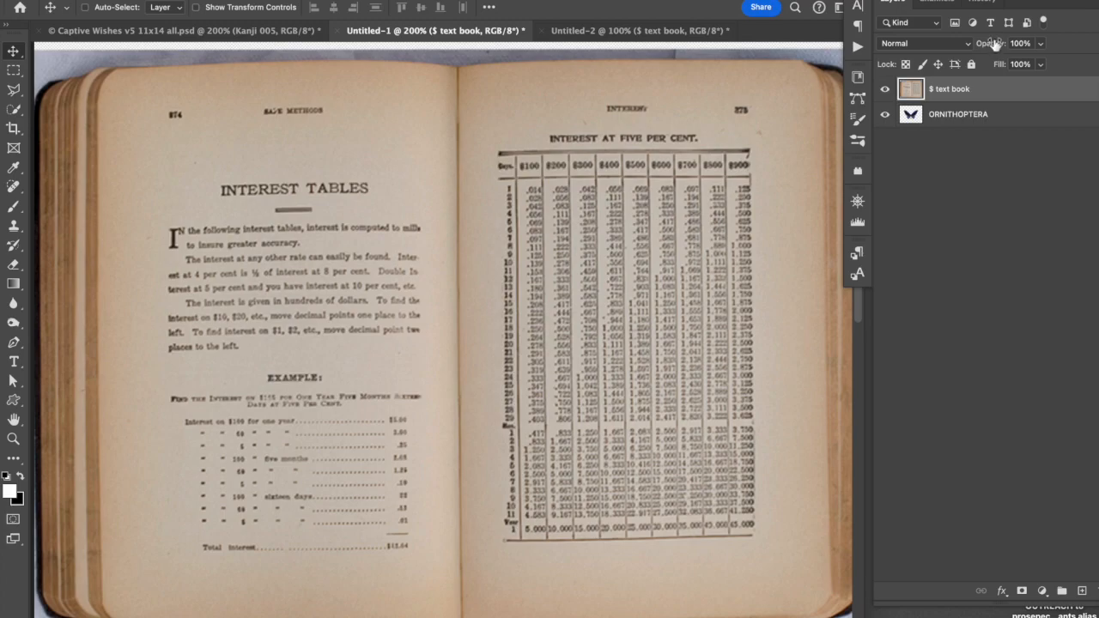
- Lower the $ text book layer's opacity to 74% and align the book's centre fold with the butterfly's body
{"action": "mouse_move", "coordinate": [994, 44]}
{"action": "left_mouse_down"}
{"action": "mouse_move", "coordinate": [970, 49]}
{"action": "mouse_move", "coordinate": [1008, 47]}
{"action": "left_mouse_up"}
{"action": "mouse_move", "coordinate": [994, 50]}
{"action": "left_mouse_down"}
{"action": "mouse_move", "coordinate": [958, 49]}
{"action": "mouse_move", "coordinate": [973, 49]}
{"action": "left_mouse_up"}
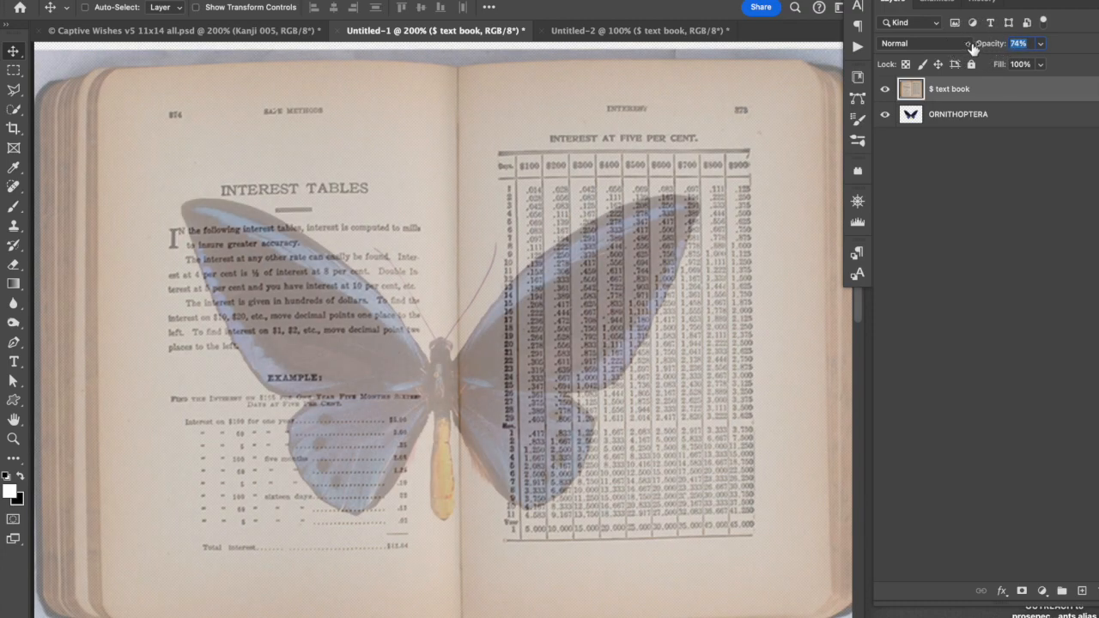
{"action": "key", "text": "Return"}
{"action": "left_click_drag", "start_coordinate": [459, 276], "coordinate": [443, 276]}
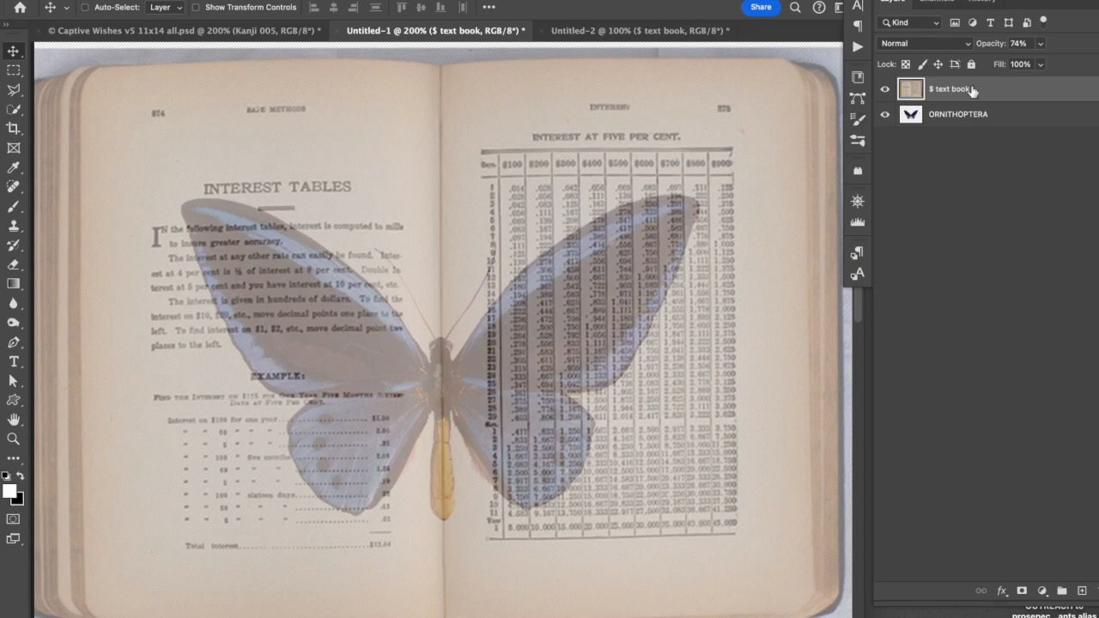
- Restore the $ text book layer's opacity to 100% and clip it to the ORNITHOPTERA layer
{"action": "left_click", "coordinate": [982, 44]}
{"action": "left_click_drag", "start_coordinate": [981, 49], "coordinate": [1022, 44]}
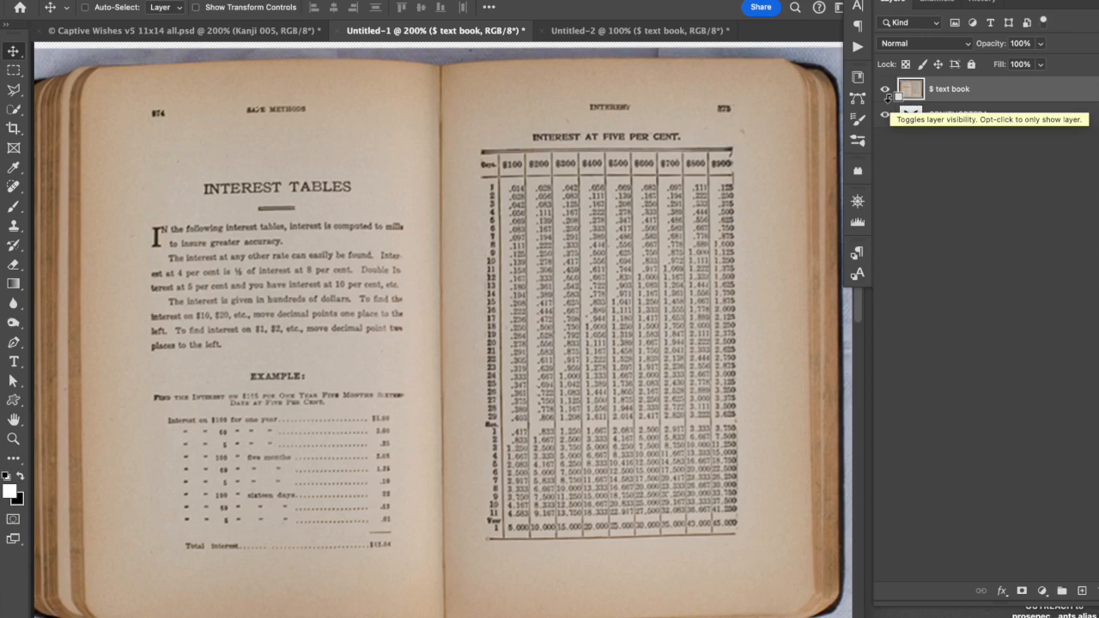
{"action": "left_click", "coordinate": [885, 93], "text": "alt"}
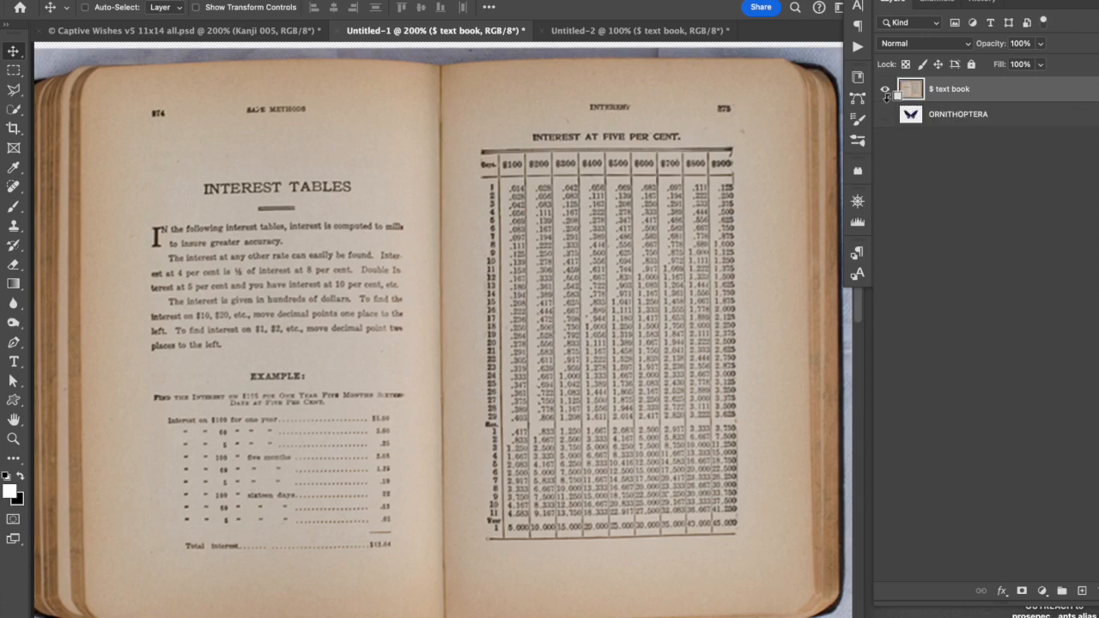
{"action": "left_click", "coordinate": [886, 92], "text": "alt"}
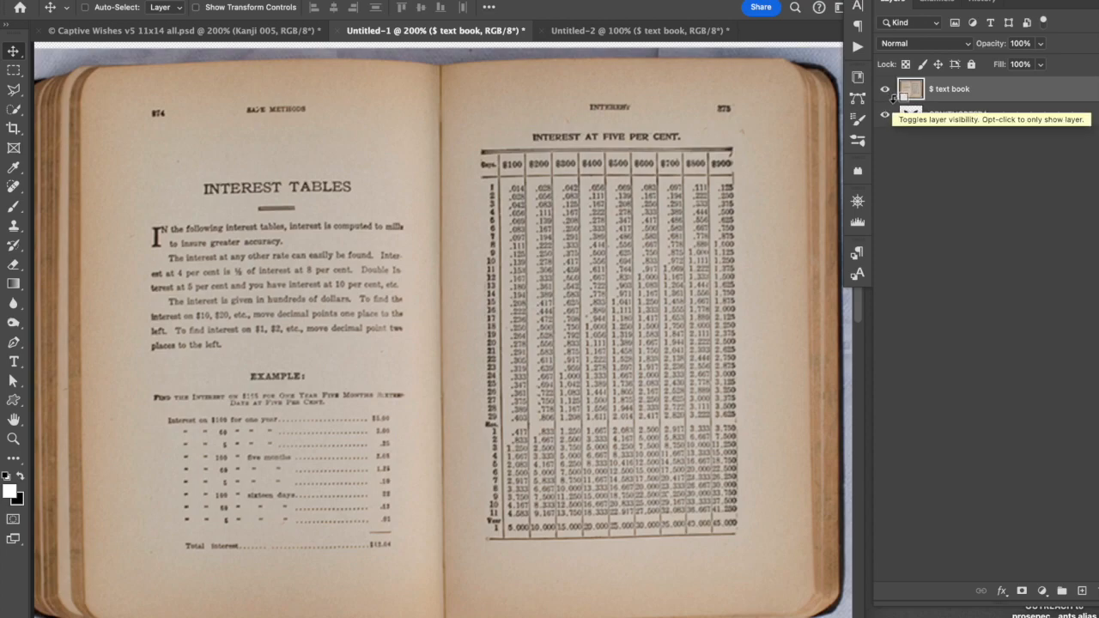
{"action": "left_click", "coordinate": [915, 98], "text": "alt"}
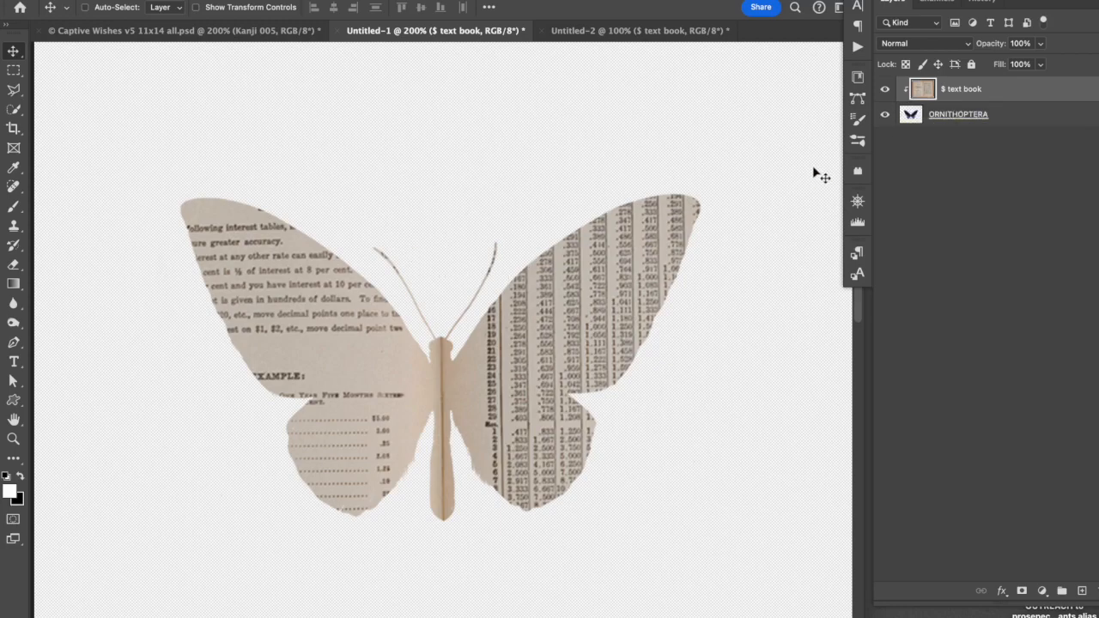
{"action": "left_click", "coordinate": [912, 94], "text": "alt"}
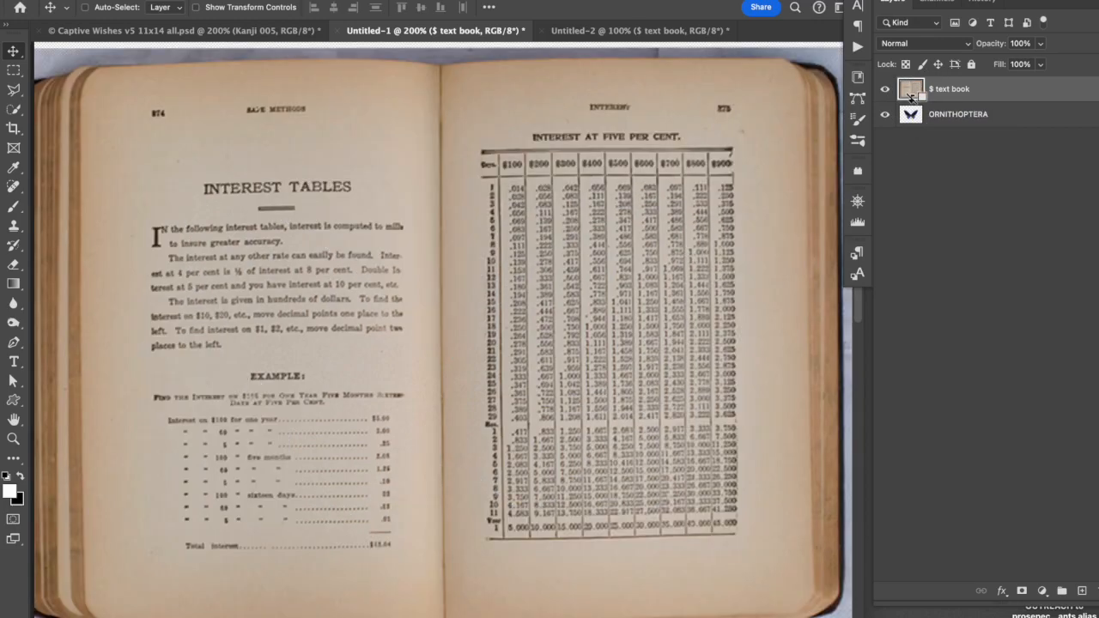
{"action": "left_click", "coordinate": [912, 95], "text": "alt"}
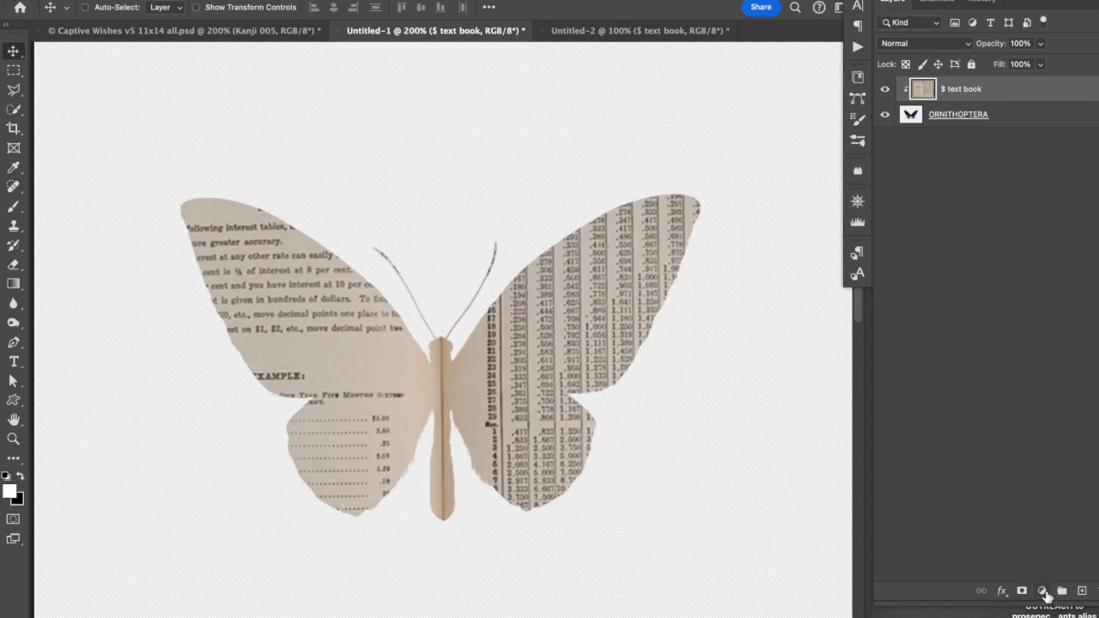
- Add a Hue/Saturation adjustment layer above the $ text book layer
{"action": "left_click", "coordinate": [1044, 593]}
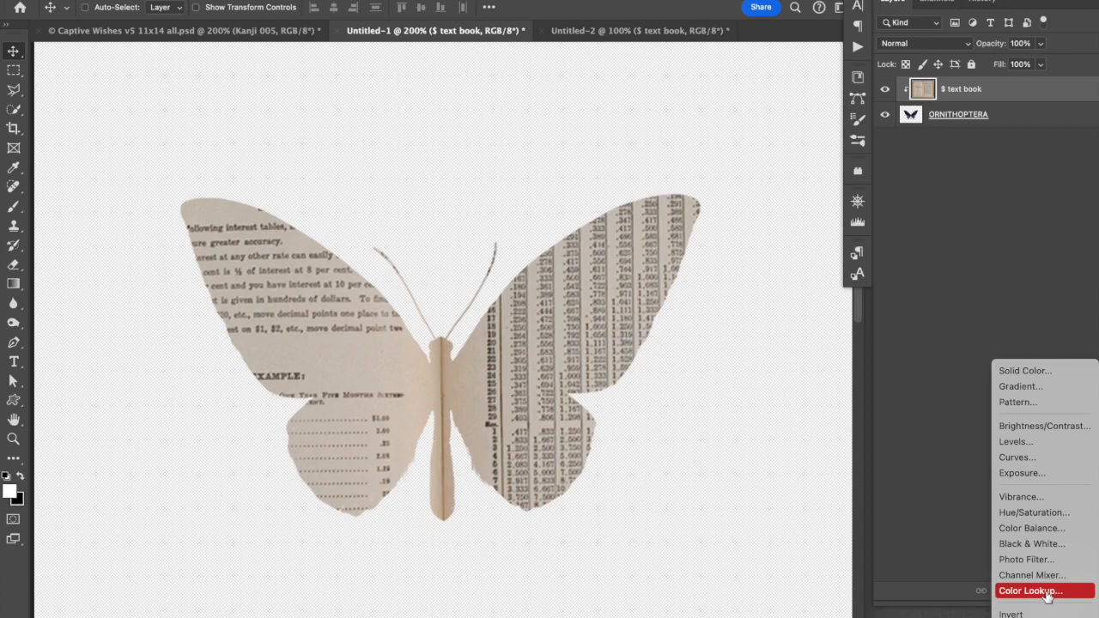
{"action": "left_click", "coordinate": [1047, 514]}
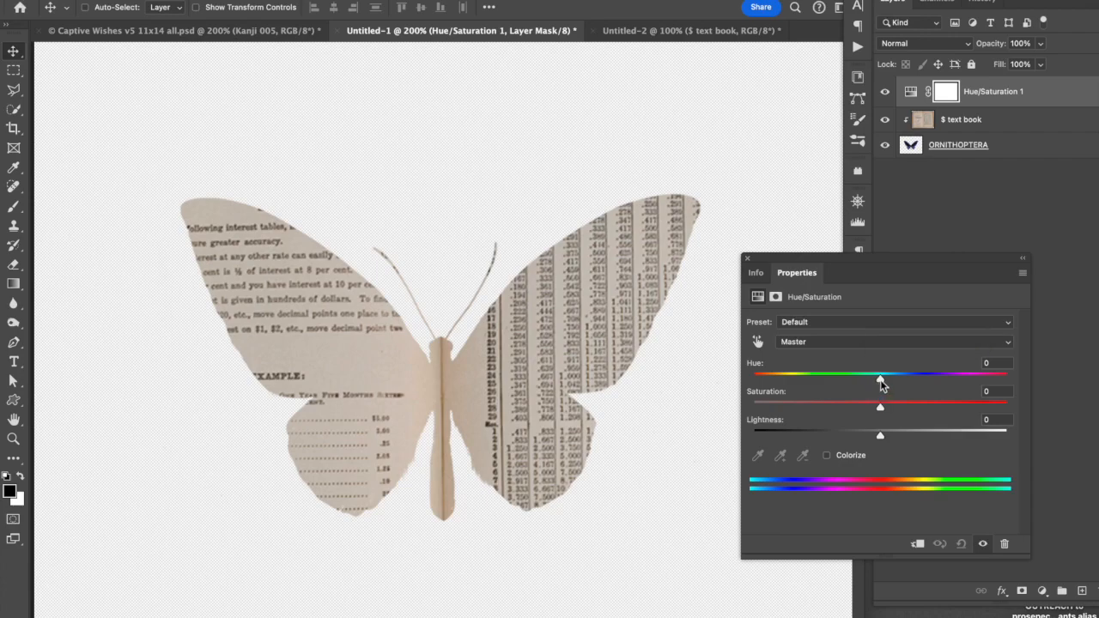
- Try hue +52, saturation +41 and lightness +13 in the Hue/Saturation adjustment, and reset it to its defaults
{"action": "left_click_drag", "start_coordinate": [881, 380], "coordinate": [942, 384]}
{"action": "left_click_drag", "start_coordinate": [881, 409], "coordinate": [933, 410]}
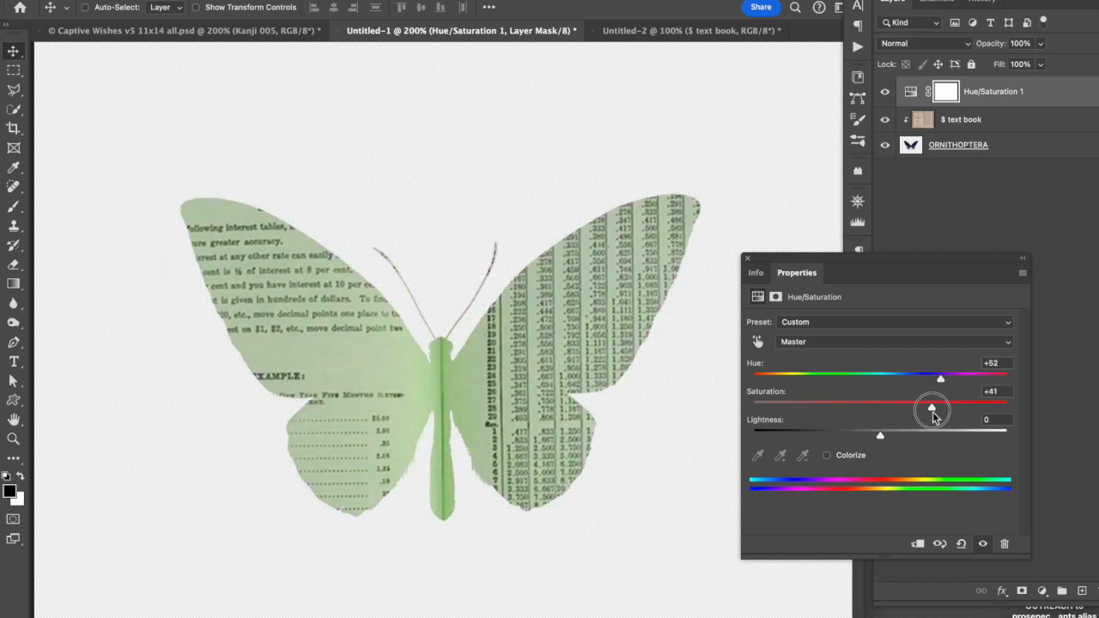
{"action": "mouse_move", "coordinate": [881, 438]}
{"action": "left_mouse_down"}
{"action": "mouse_move", "coordinate": [858, 436]}
{"action": "mouse_move", "coordinate": [899, 441]}
{"action": "left_mouse_up"}
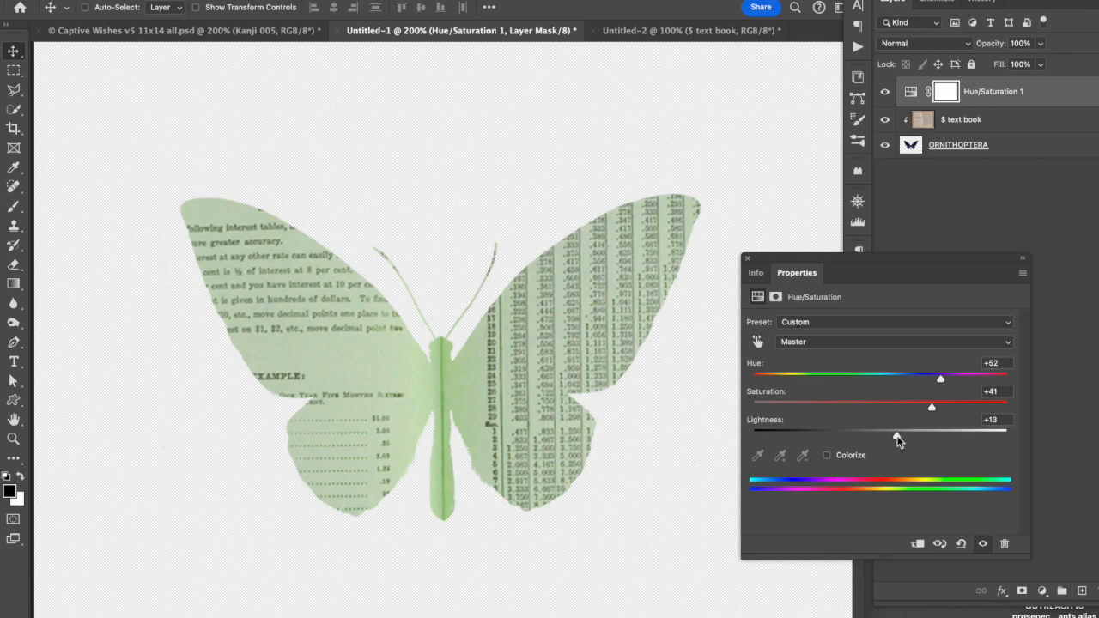
{"action": "left_click", "coordinate": [962, 543]}
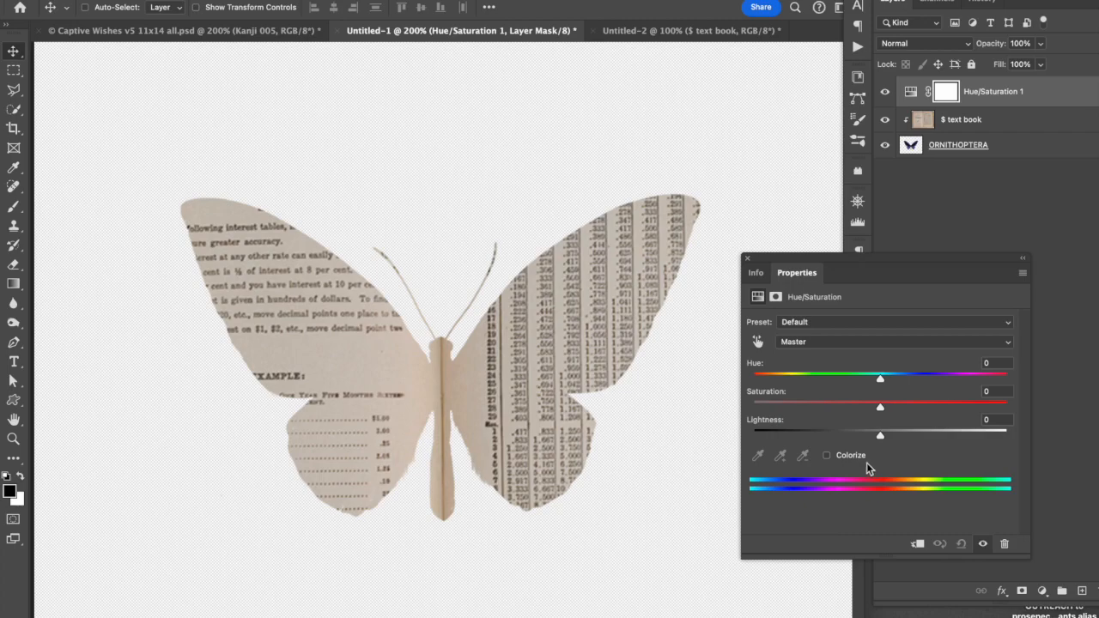
- Colorize the butterfly blue through the Hue/Saturation adjustment with hue 220 and saturation 31
{"action": "left_click", "coordinate": [827, 456]}
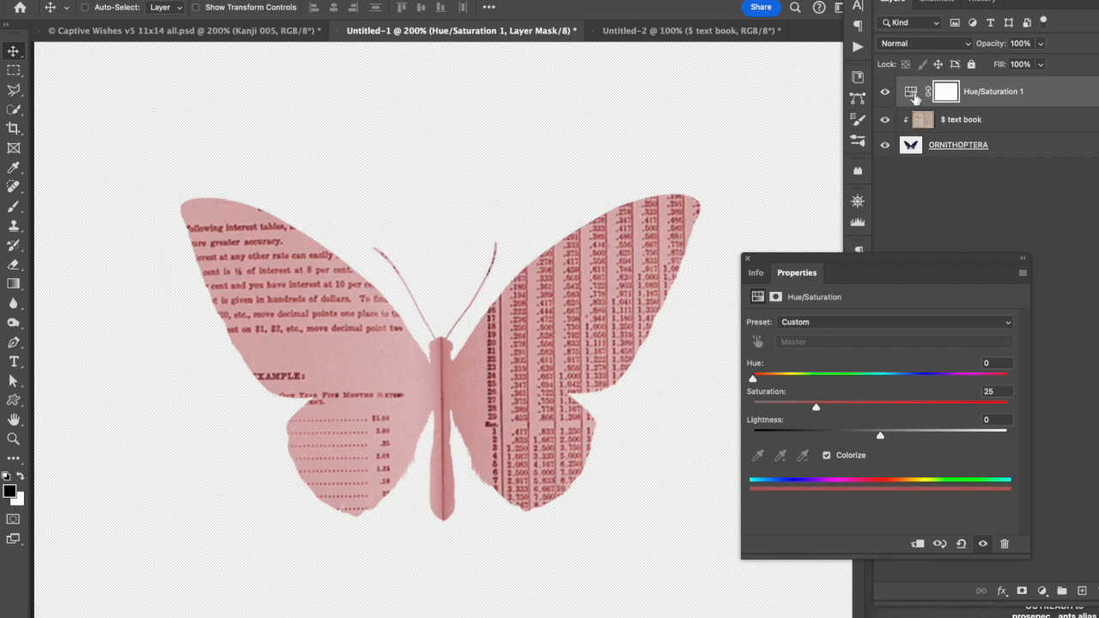
{"action": "left_click", "coordinate": [827, 456]}
{"action": "mouse_move", "coordinate": [880, 379]}
{"action": "left_mouse_down"}
{"action": "mouse_move", "coordinate": [810, 379]}
{"action": "mouse_move", "coordinate": [982, 374]}
{"action": "mouse_move", "coordinate": [827, 381]}
{"action": "mouse_move", "coordinate": [882, 384]}
{"action": "left_mouse_up"}
{"action": "left_click", "coordinate": [831, 456]}
{"action": "left_click_drag", "start_coordinate": [816, 408], "coordinate": [880, 441]}
{"action": "left_click_drag", "start_coordinate": [755, 381], "coordinate": [911, 395]}
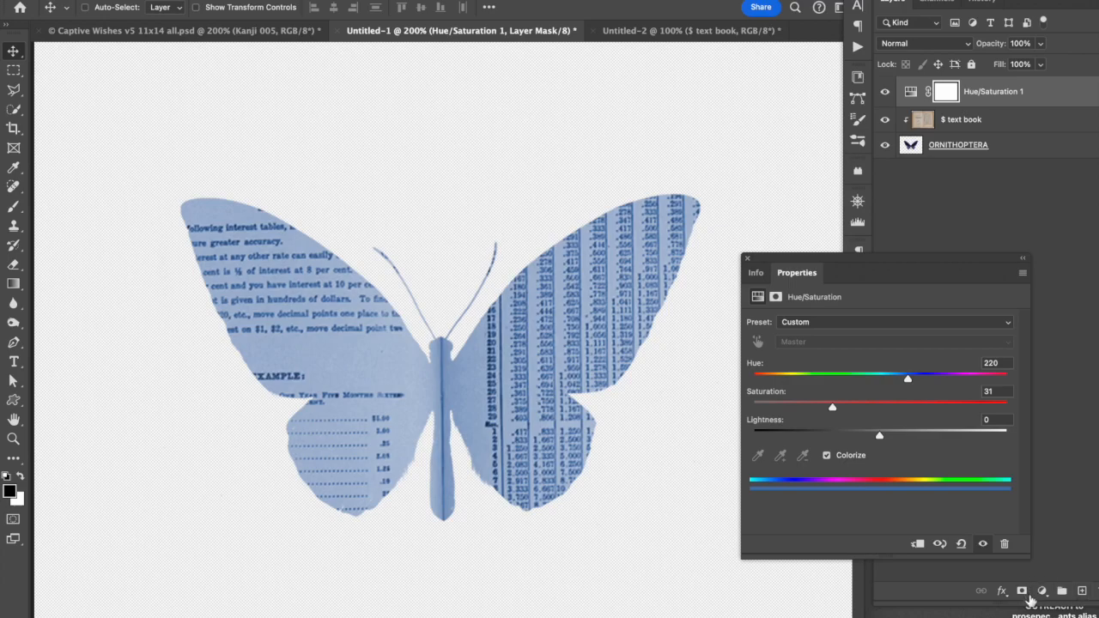
- Clip the Hue/Saturation adjustment to the layers below and move its settings window away from the layer list
{"action": "left_click", "coordinate": [918, 544]}
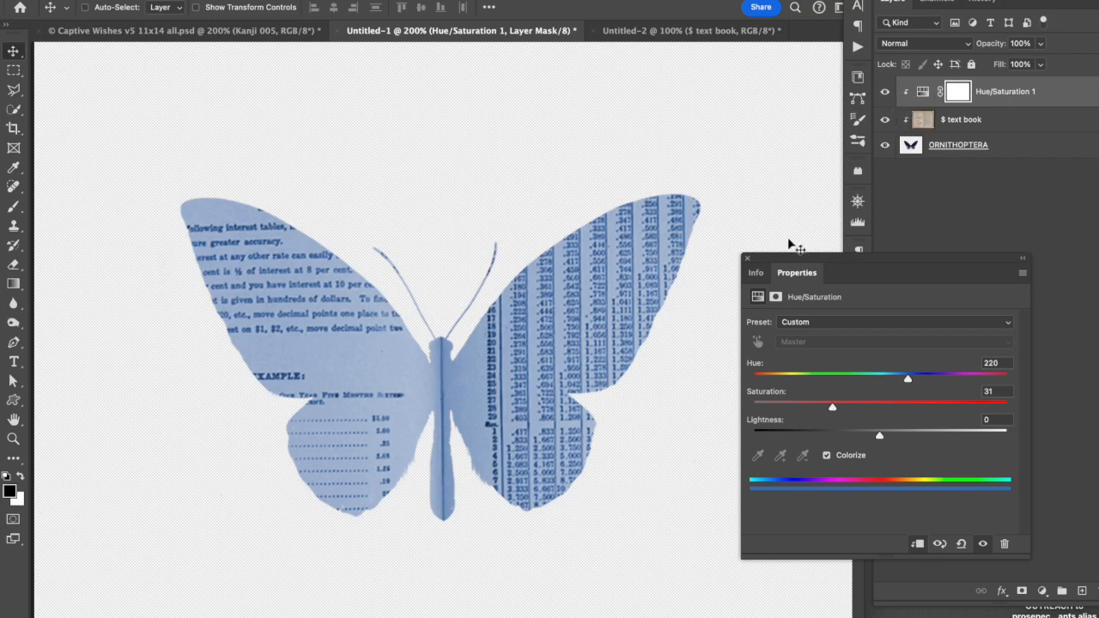
{"action": "left_click_drag", "start_coordinate": [962, 263], "coordinate": [1014, 344]}
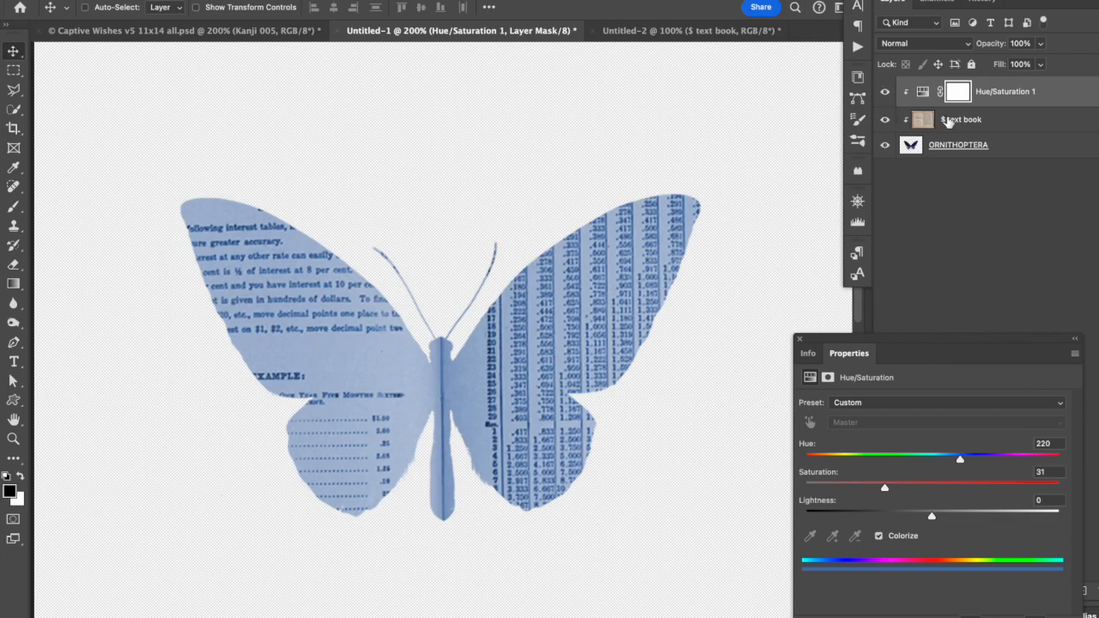
- Compare the original butterfly with and without the Hue/Saturation tint while the $ text book layer is hidden, and show both layers again
{"action": "left_click", "coordinate": [885, 120]}
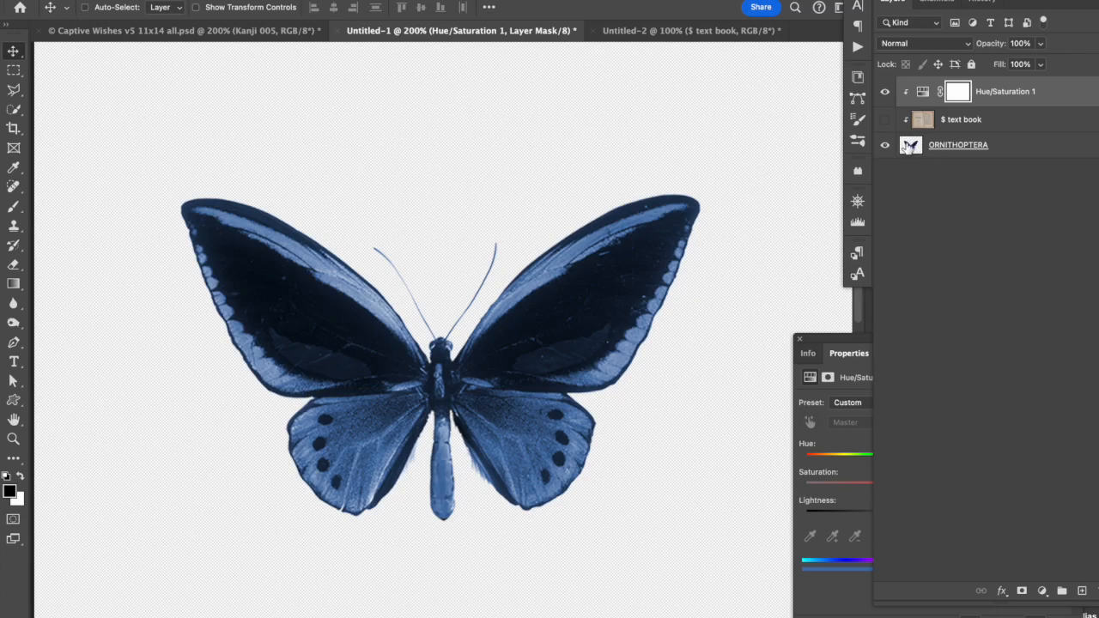
{"action": "left_click", "coordinate": [885, 92]}
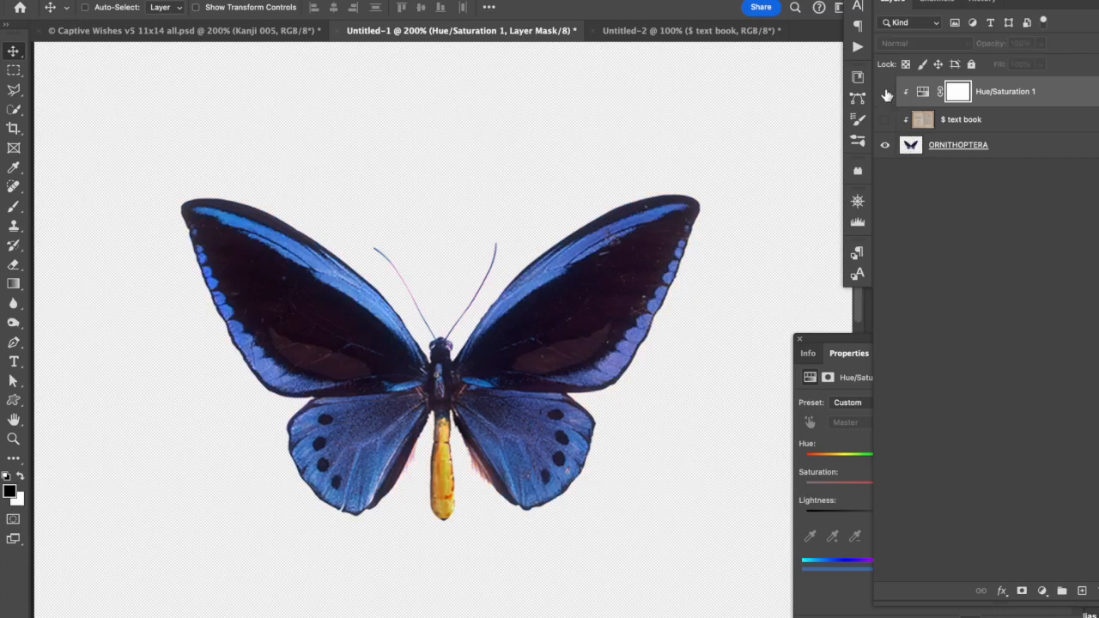
{"action": "left_click", "coordinate": [885, 92]}
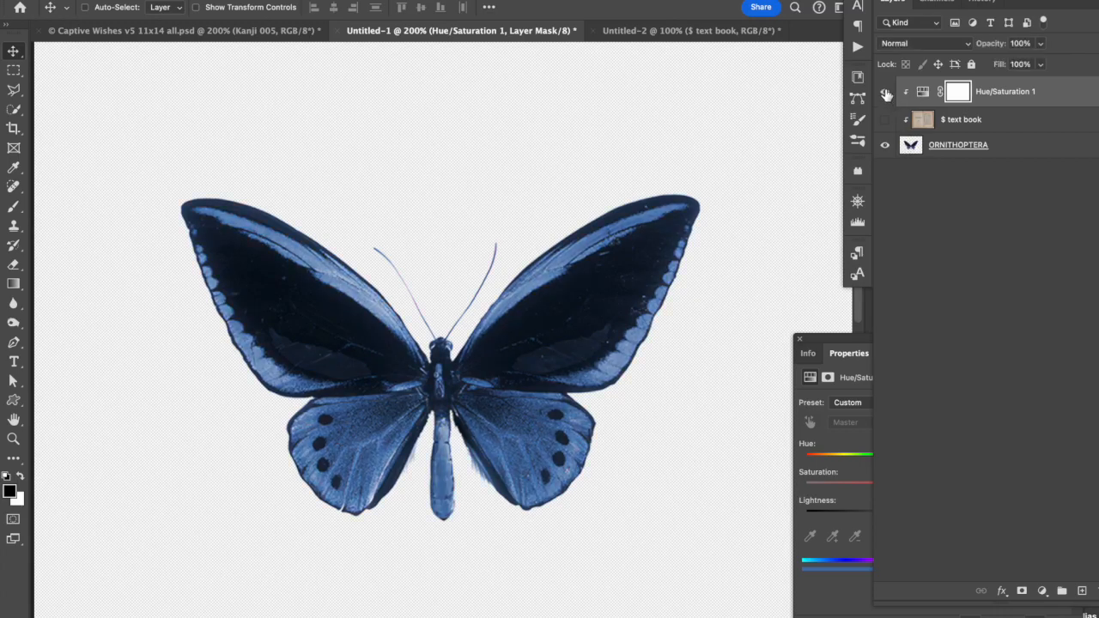
{"action": "left_click", "coordinate": [886, 93]}
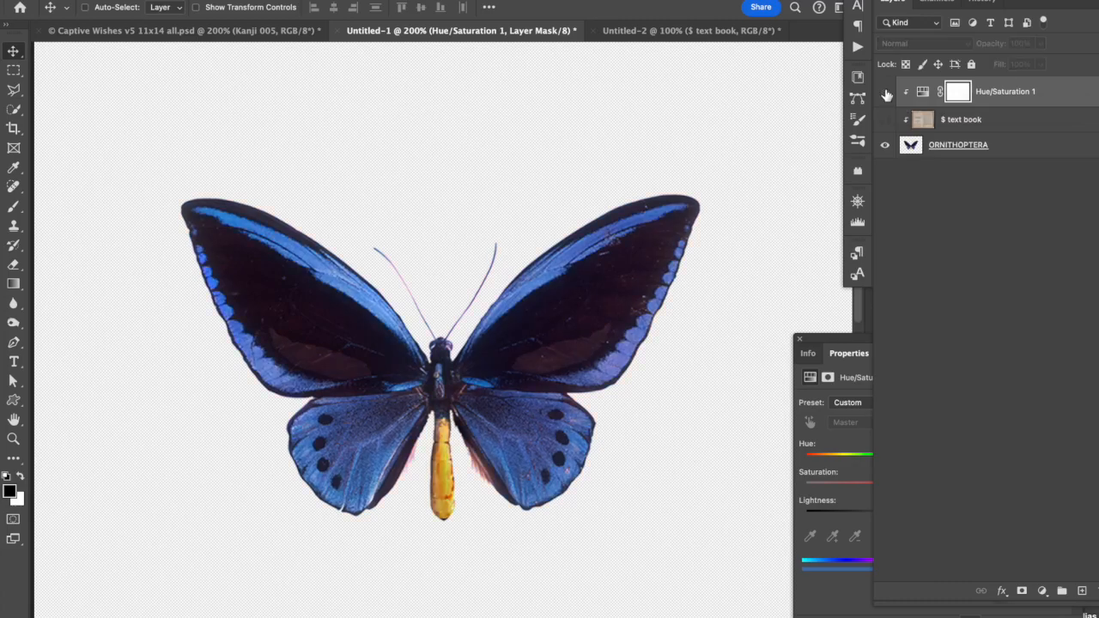
{"action": "left_click", "coordinate": [885, 92]}
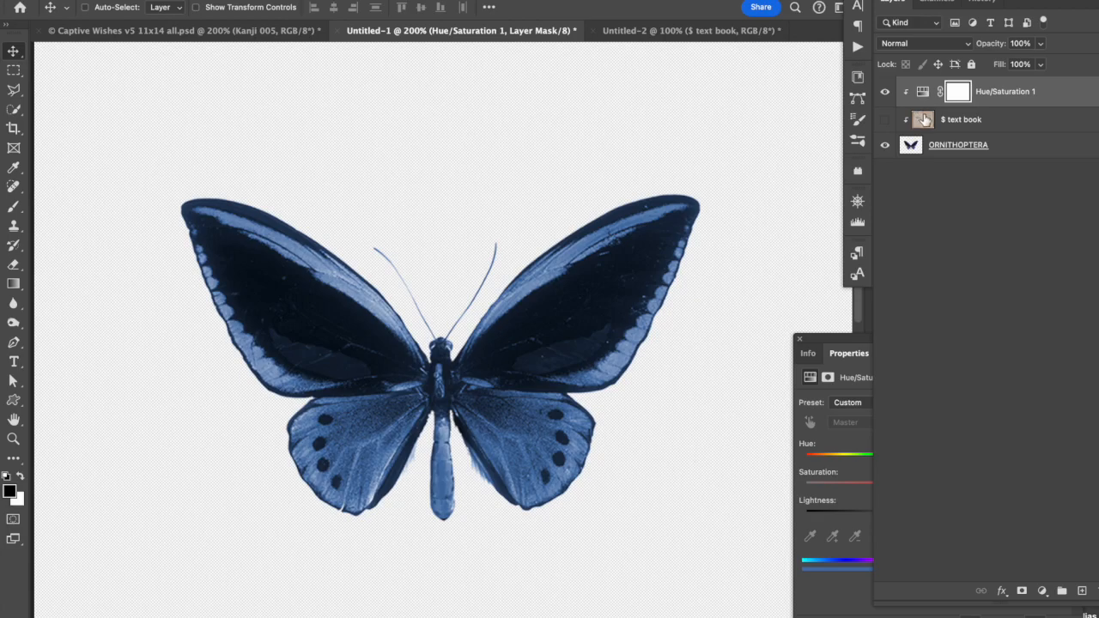
{"action": "left_click", "coordinate": [886, 120]}
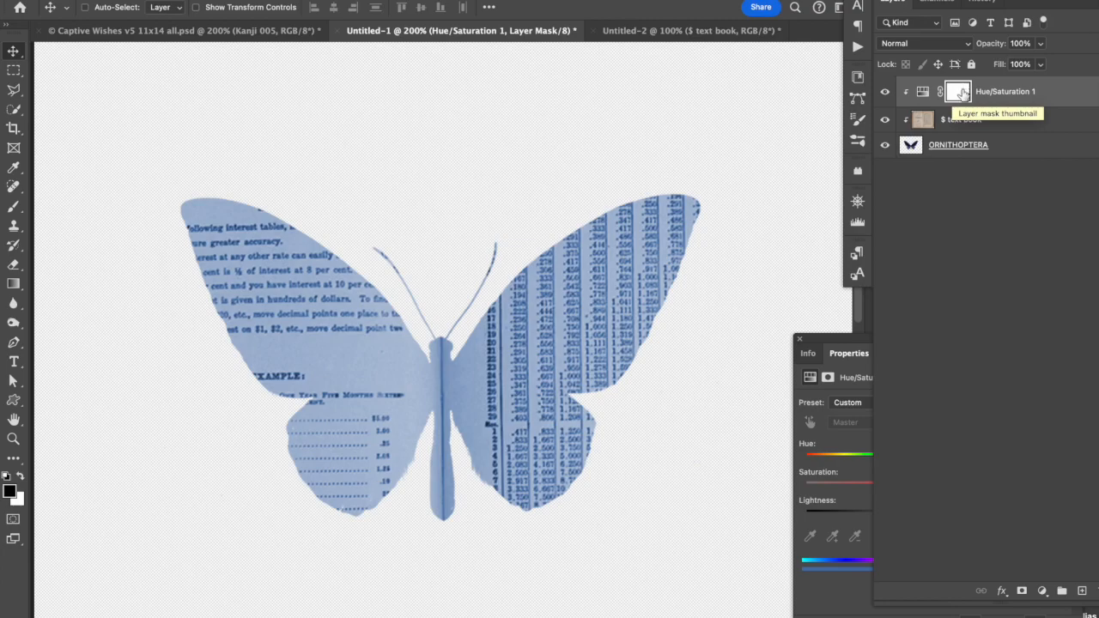
- Target the Hue/Saturation layer mask and make a rectangular selection around the right half of the butterfly, starting at the body's centre line
{"action": "left_click", "coordinate": [960, 93]}
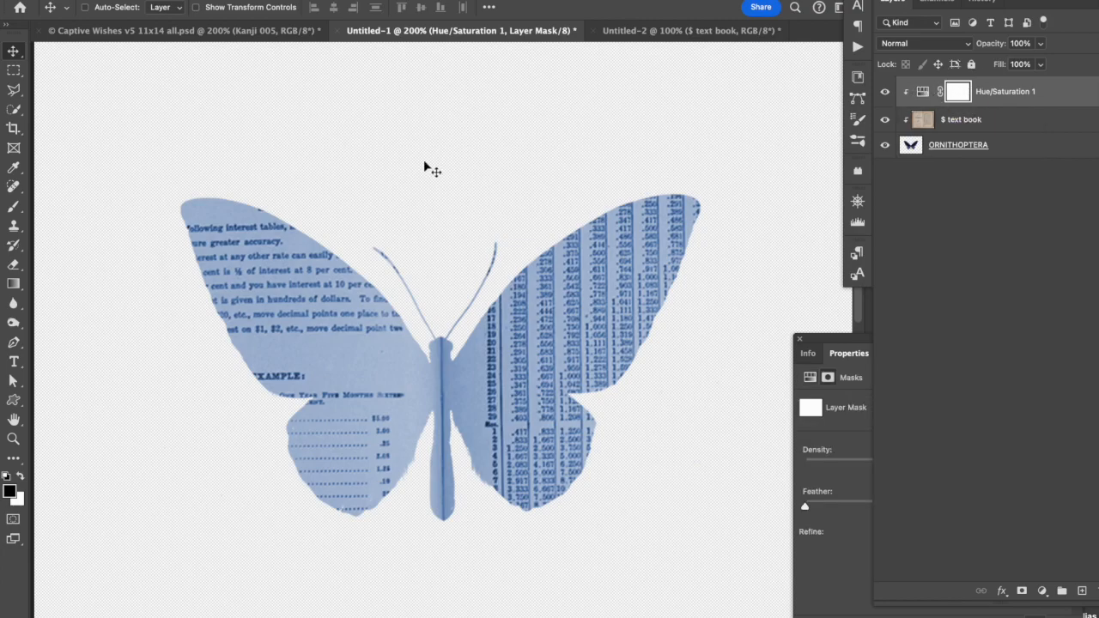
{"action": "left_click", "coordinate": [14, 71]}
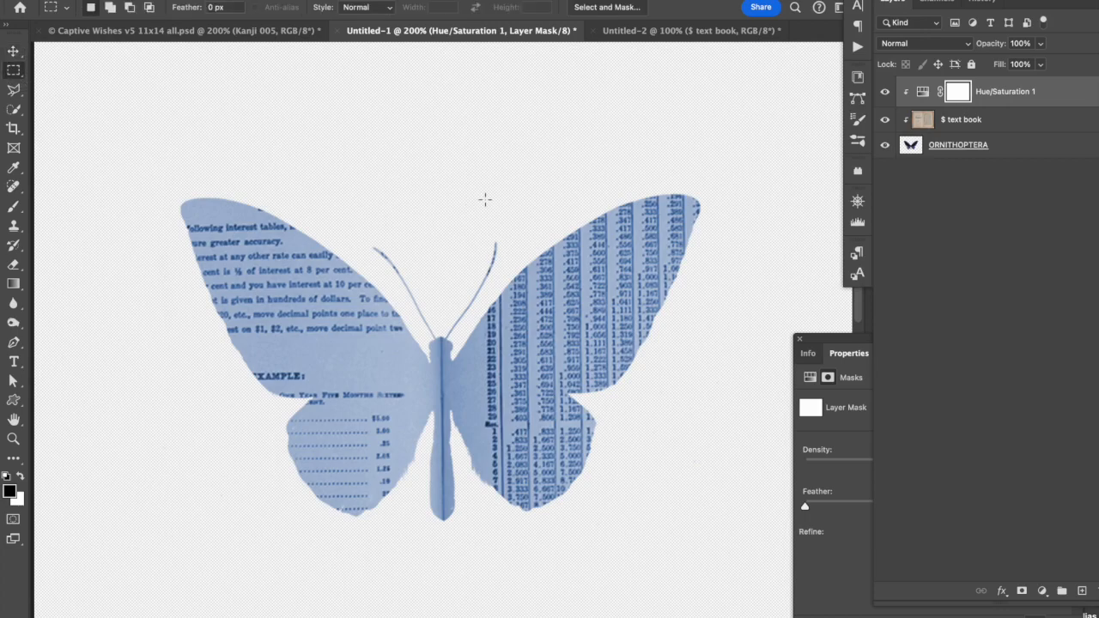
{"action": "left_click_drag", "start_coordinate": [440, 156], "coordinate": [715, 576]}
{"action": "left_click_drag", "start_coordinate": [634, 518], "coordinate": [637, 519]}
- Fill the selected half of the Hue/Saturation mask with the black foreground color at 100% opacity, and toggle the adjustment to compare
{"action": "left_click", "coordinate": [162, 5]}
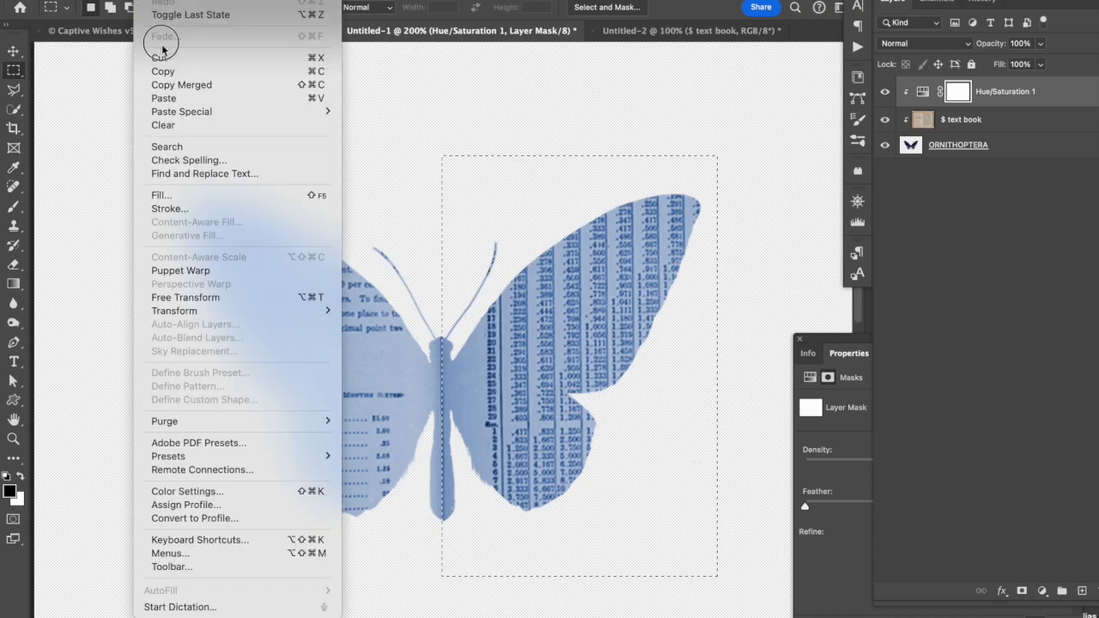
{"action": "left_click", "coordinate": [173, 197]}
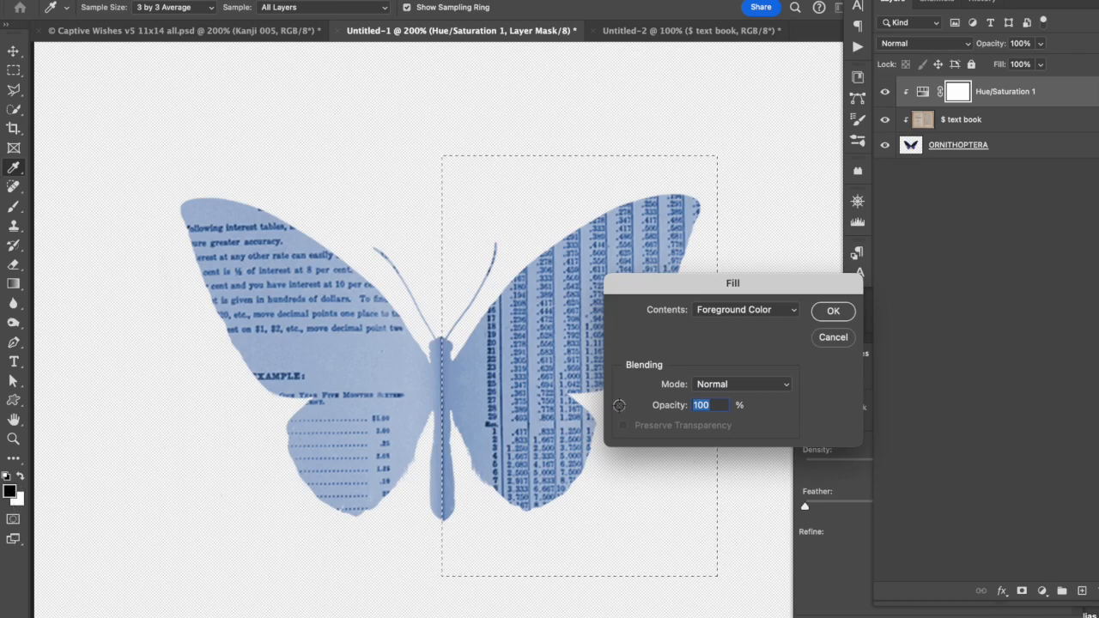
{"action": "left_click", "coordinate": [794, 311]}
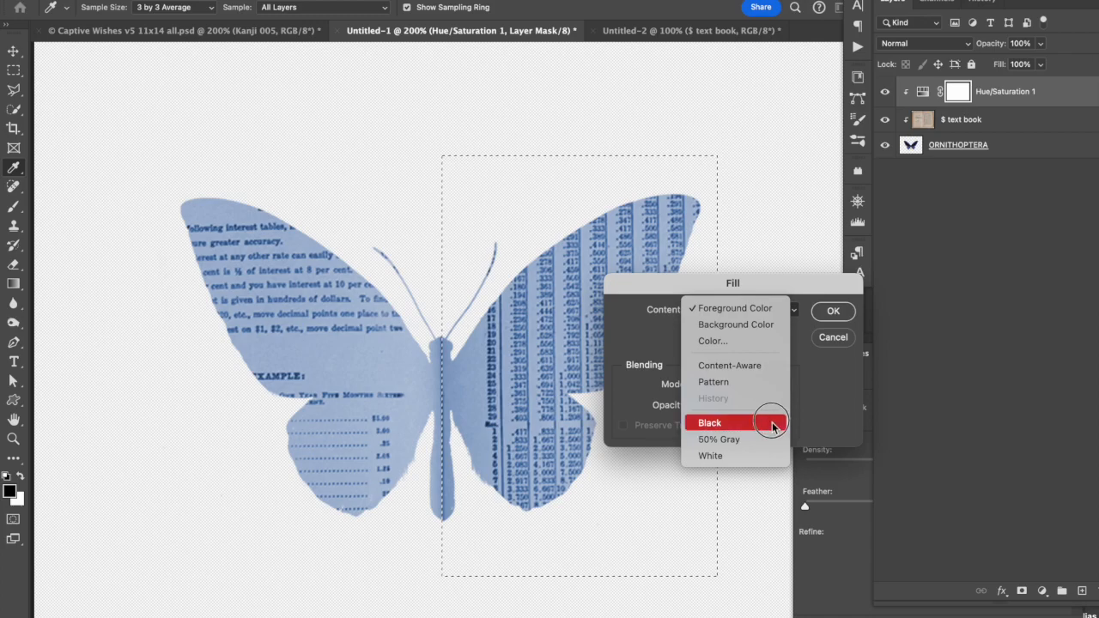
{"action": "left_click", "coordinate": [833, 311]}
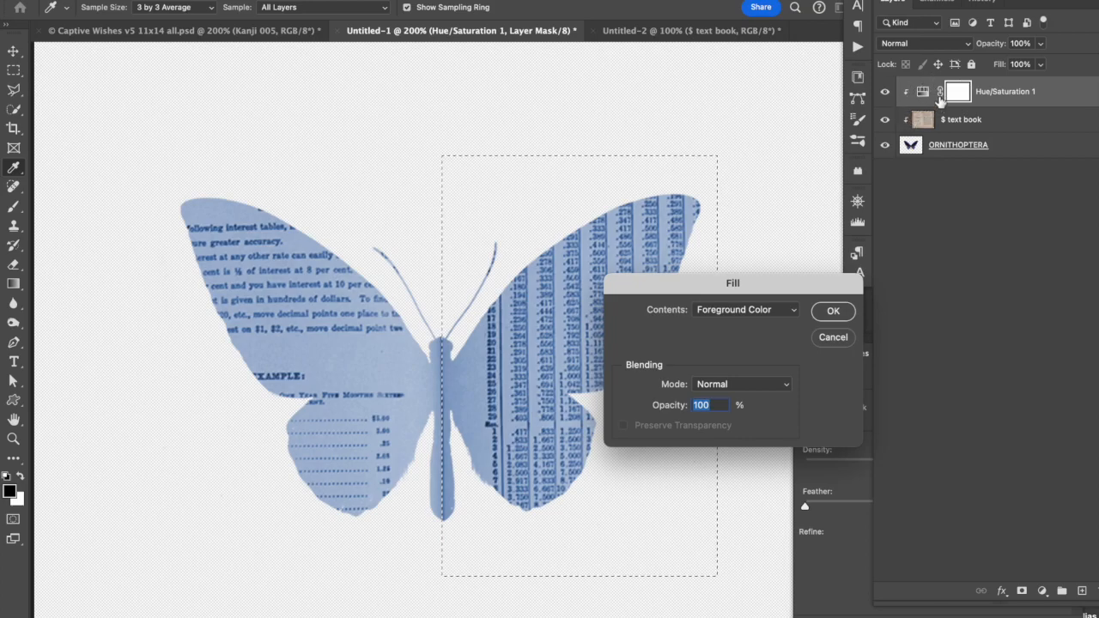
{"action": "left_click", "coordinate": [834, 311]}
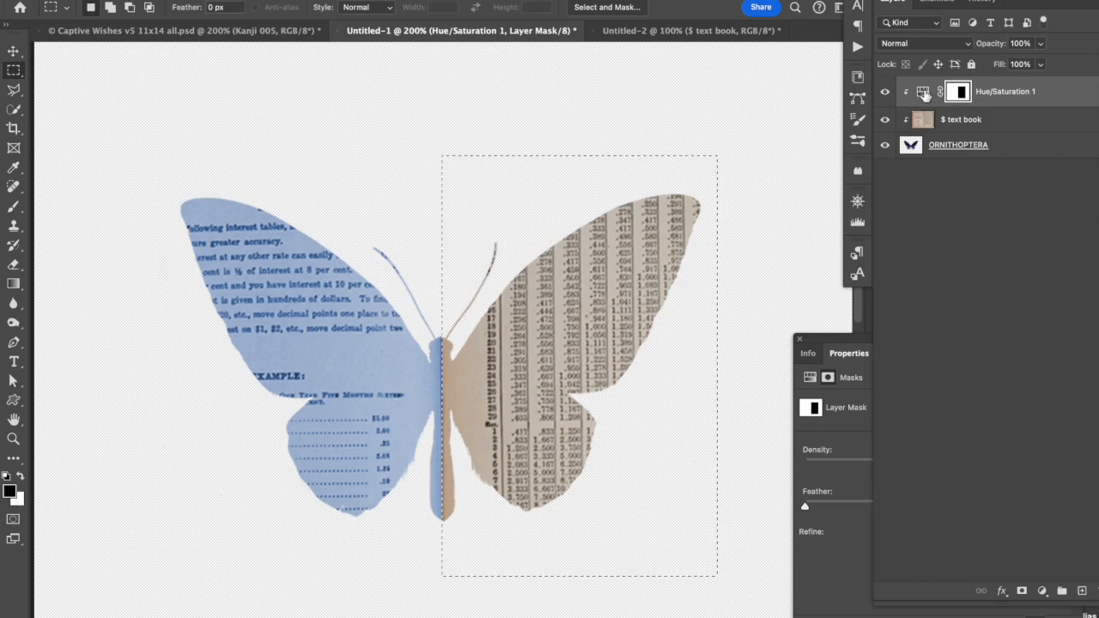
{"action": "left_click", "coordinate": [885, 92]}
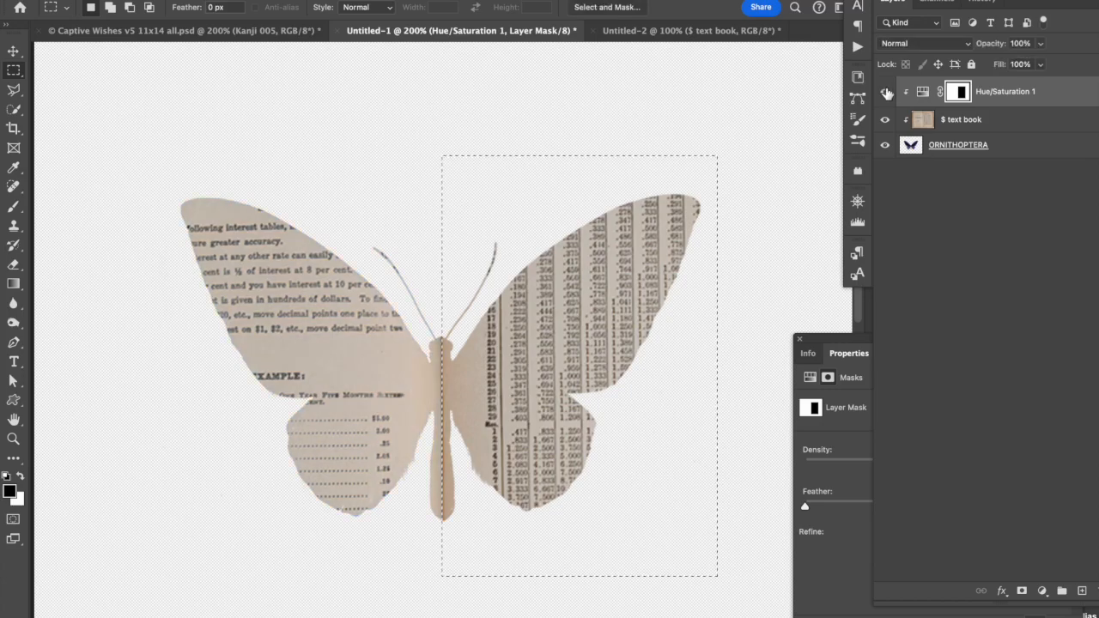
{"action": "left_click", "coordinate": [886, 92]}
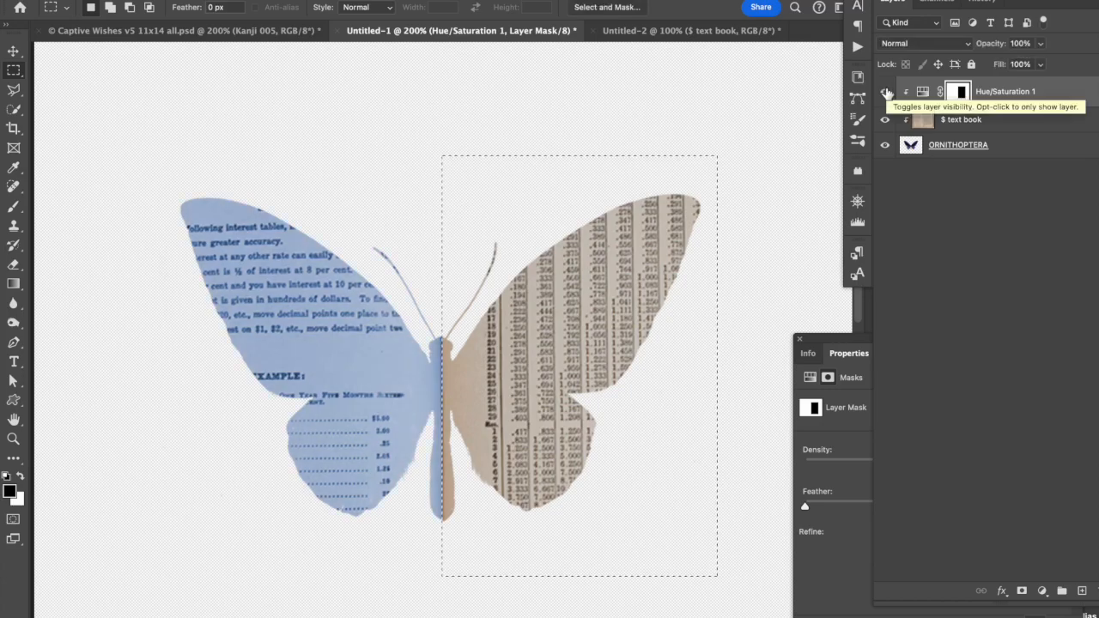
- Try the $ text book layer at 0% and 61% opacity, restore 100%, and switch the Hue/Saturation mask off and on
{"action": "left_click", "coordinate": [922, 119]}
{"action": "left_click_drag", "start_coordinate": [995, 48], "coordinate": [920, 45]}
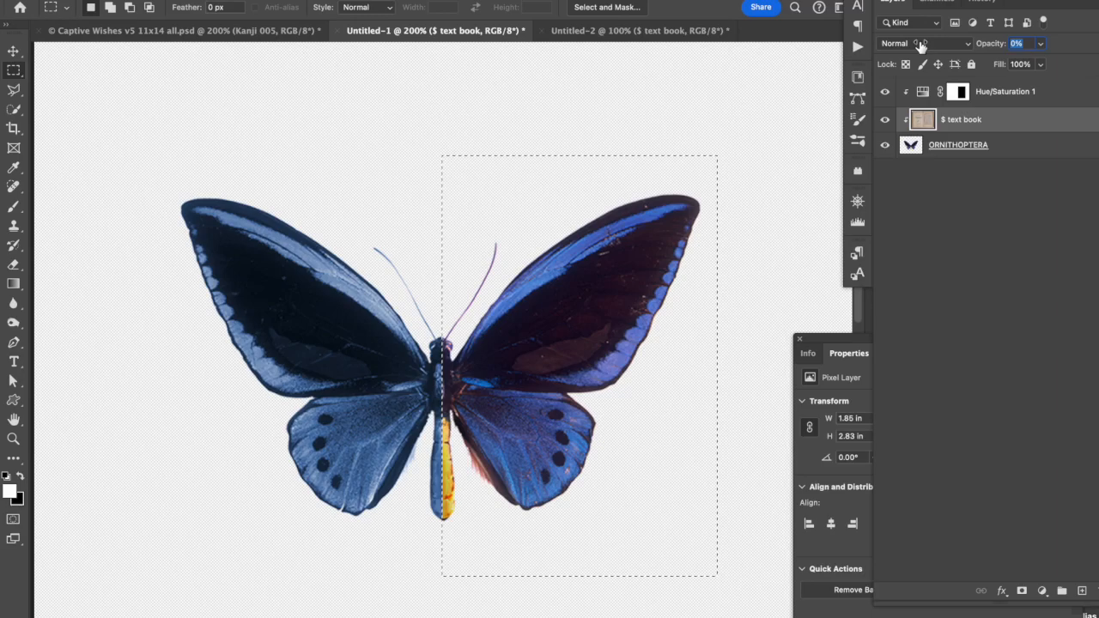
{"action": "left_click_drag", "start_coordinate": [921, 45], "coordinate": [965, 50]}
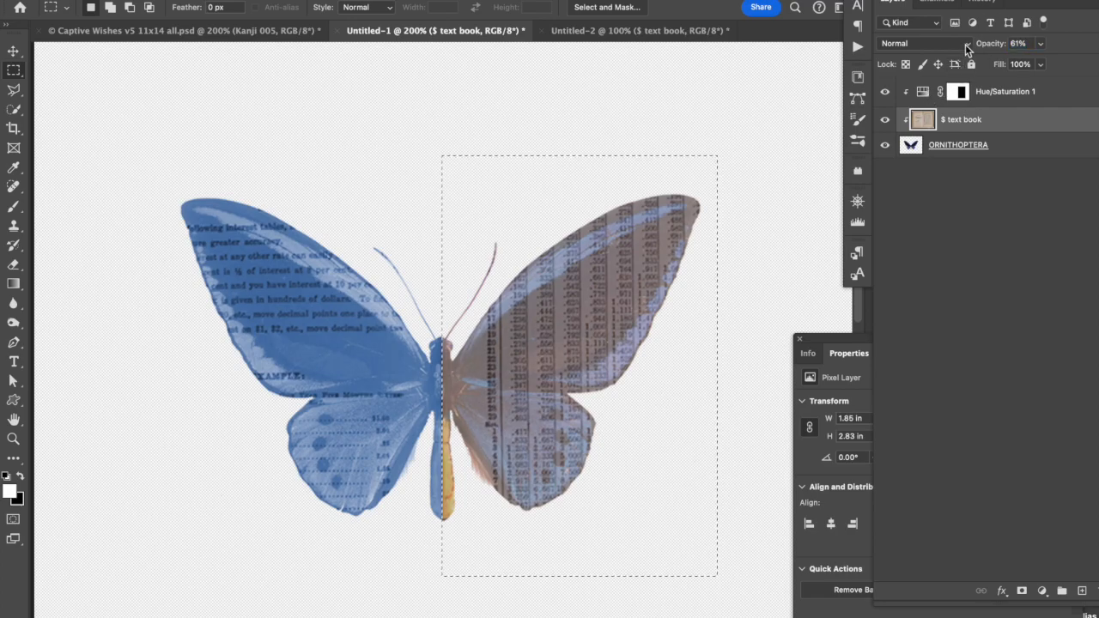
{"action": "left_click_drag", "start_coordinate": [988, 45], "coordinate": [1044, 50]}
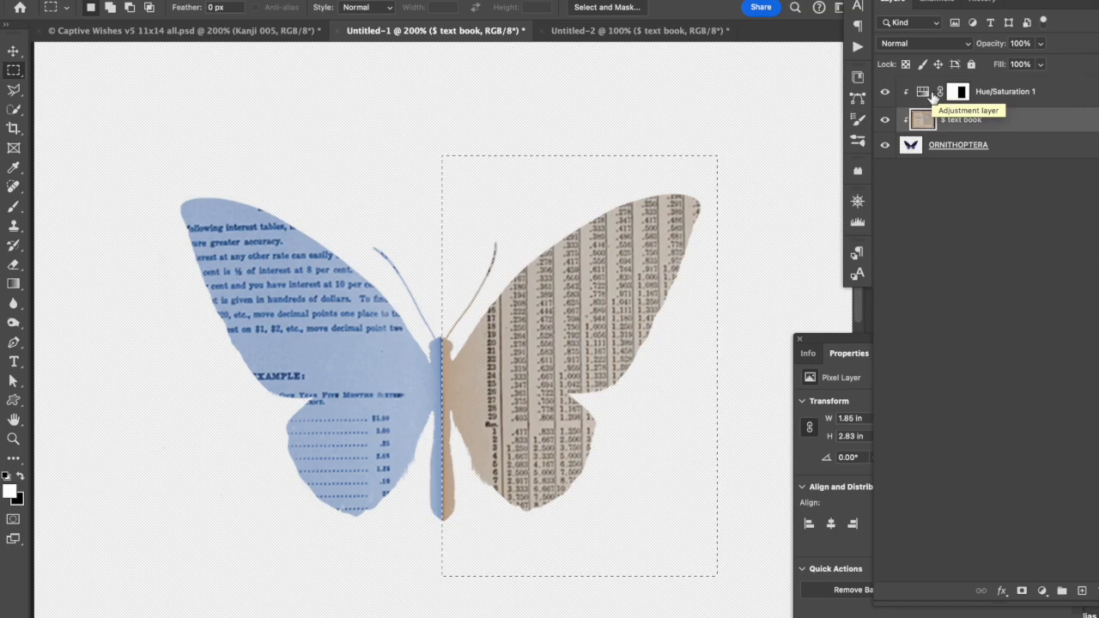
{"action": "left_click", "coordinate": [958, 92], "text": "shift"}
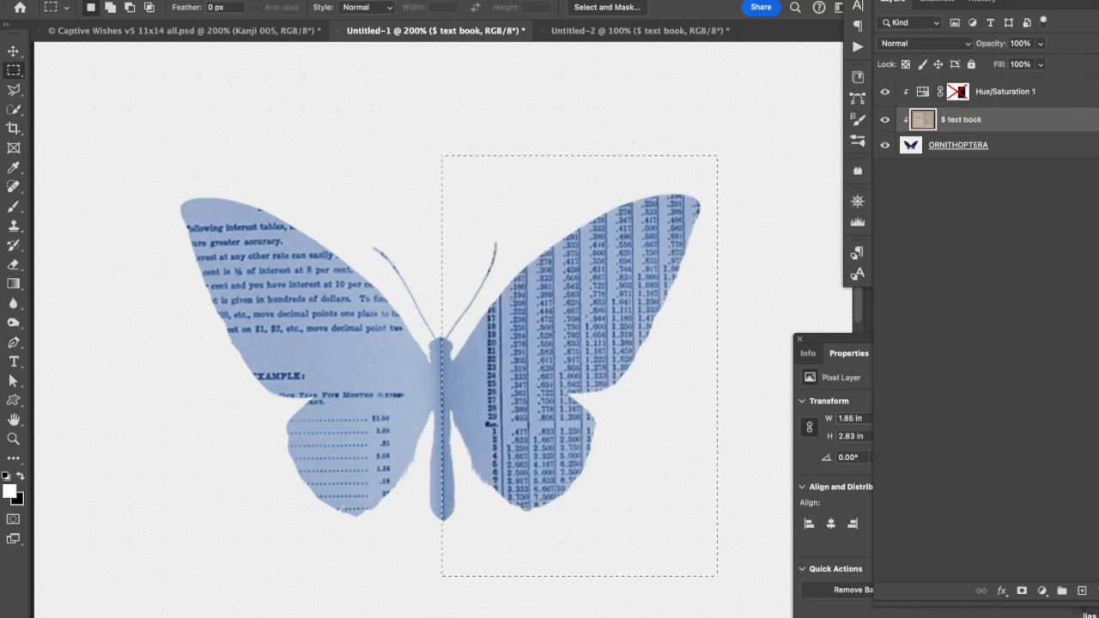
{"action": "left_click", "coordinate": [960, 92], "text": "shift"}
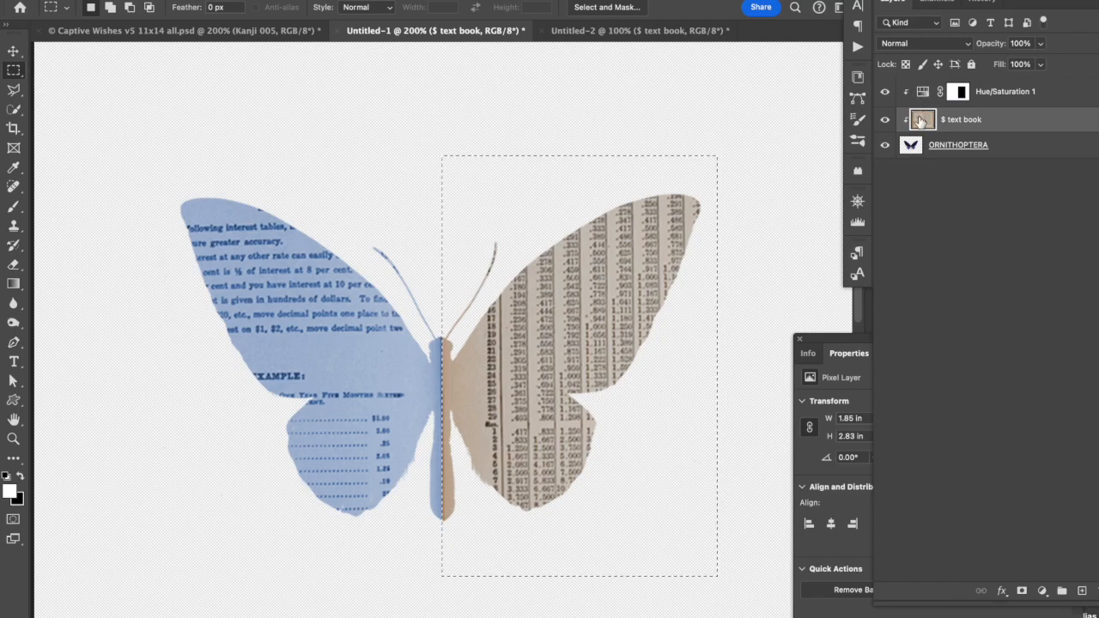
- Target the Hue/Saturation mask and set up the Brush tool with size 60 and 100% opacity
{"action": "left_click", "coordinate": [957, 93]}
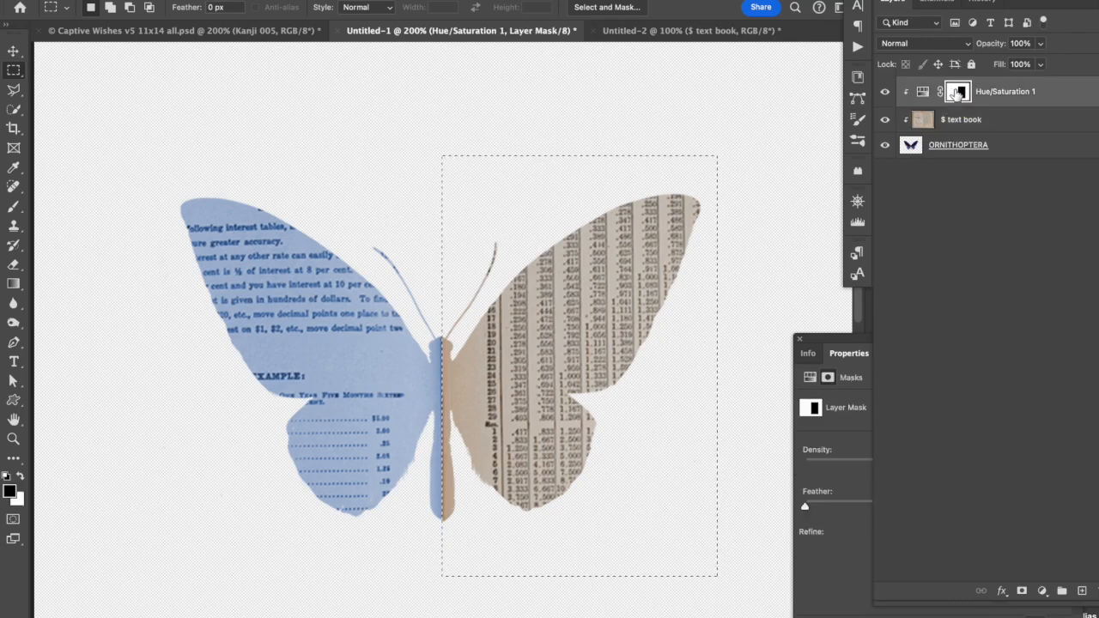
{"action": "left_click", "coordinate": [14, 206]}
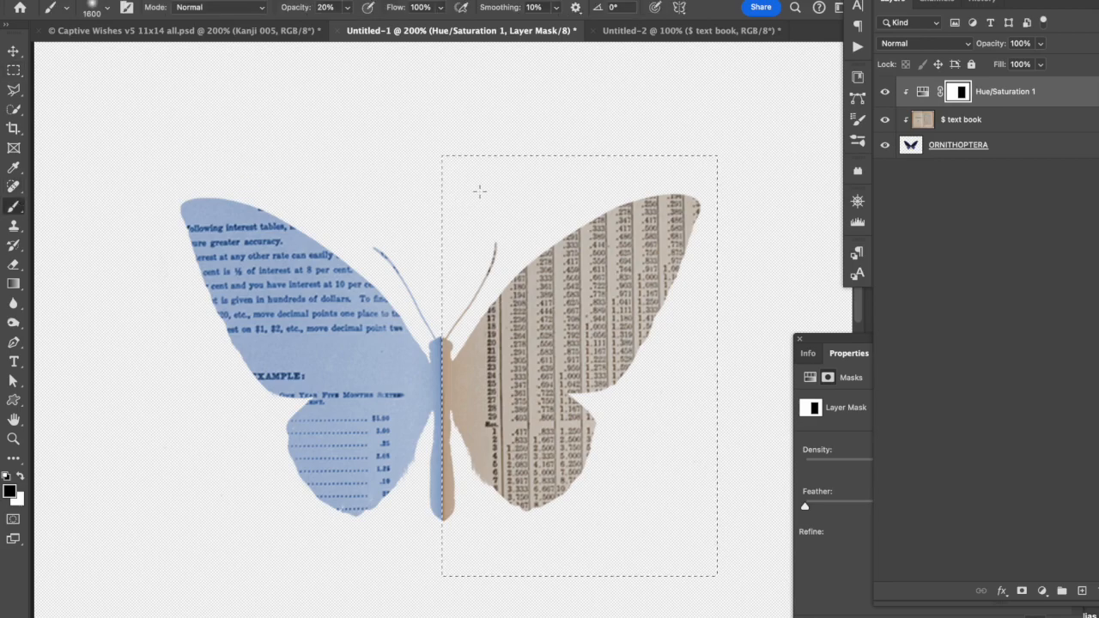
{"action": "key", "text": "bracketleft"}
{"action": "key", "text": "bracketleft"}
{"action": "key", "text": "bracketleft"}
{"action": "key", "text": "bracketleft"}
{"action": "key", "text": "bracketleft"}
{"action": "key", "text": "bracketleft"}
{"action": "key", "text": "bracketleft"}
{"action": "key", "text": "bracketleft"}
{"action": "key", "text": "bracketleft"}
{"action": "key", "text": "bracketleft"}
{"action": "key", "text": "bracketleft"}
{"action": "key", "text": "bracketleft"}
{"action": "key", "text": "bracketleft"}
{"action": "key", "text": "bracketleft"}
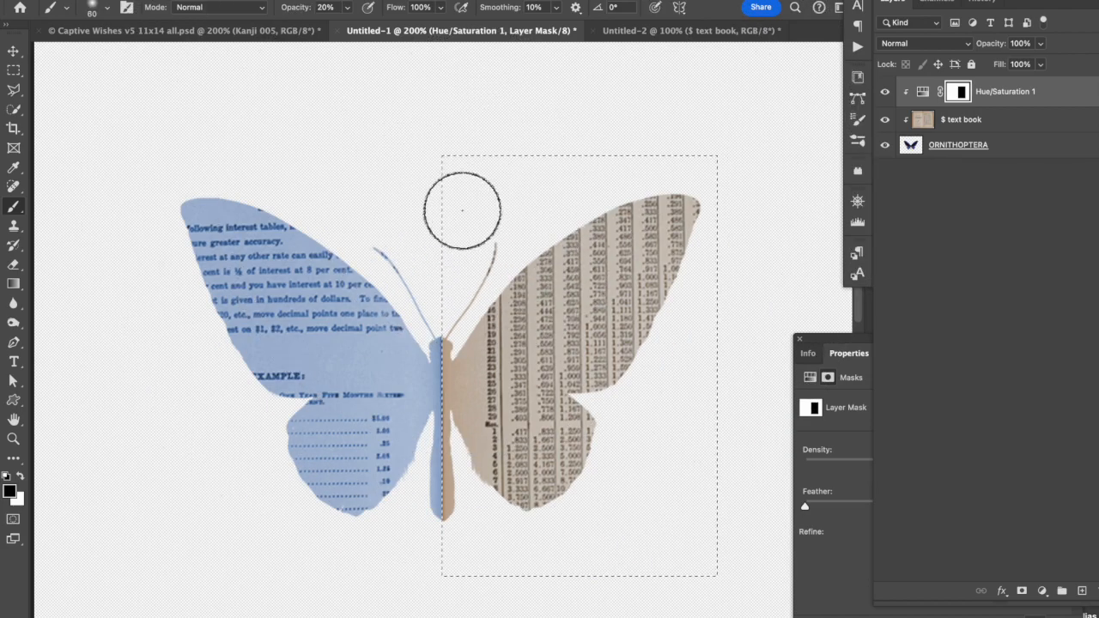
{"action": "left_click_drag", "start_coordinate": [300, 9], "coordinate": [414, 16]}
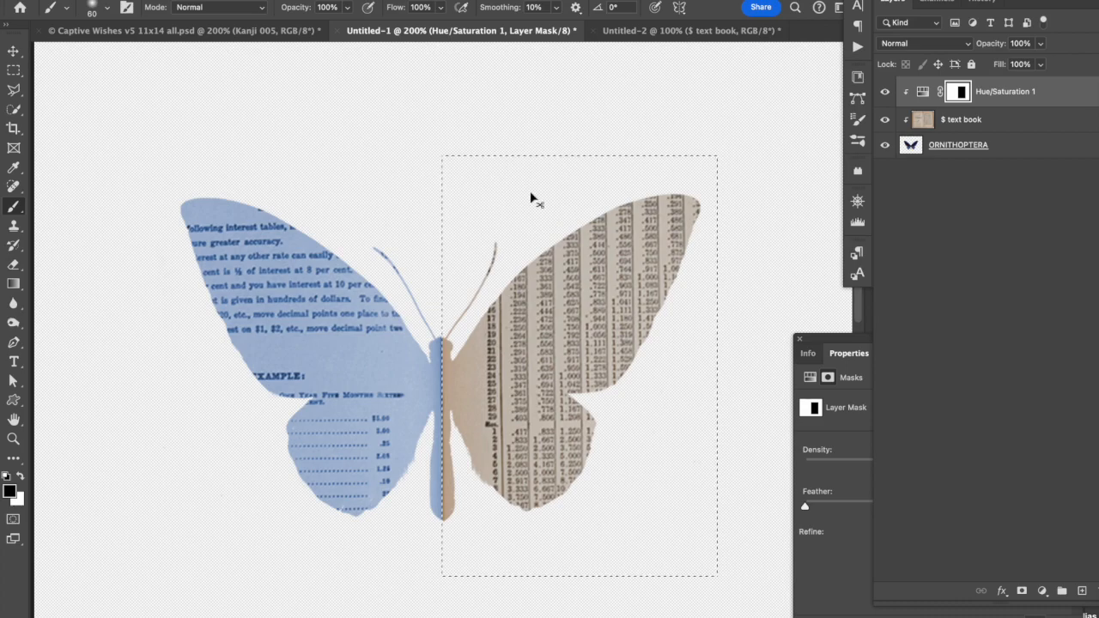
- Deselect the selection and paint black on the Hue/Saturation mask over parts of the upper left wing to remove the blue tint there
{"action": "left_click", "coordinate": [322, 2]}
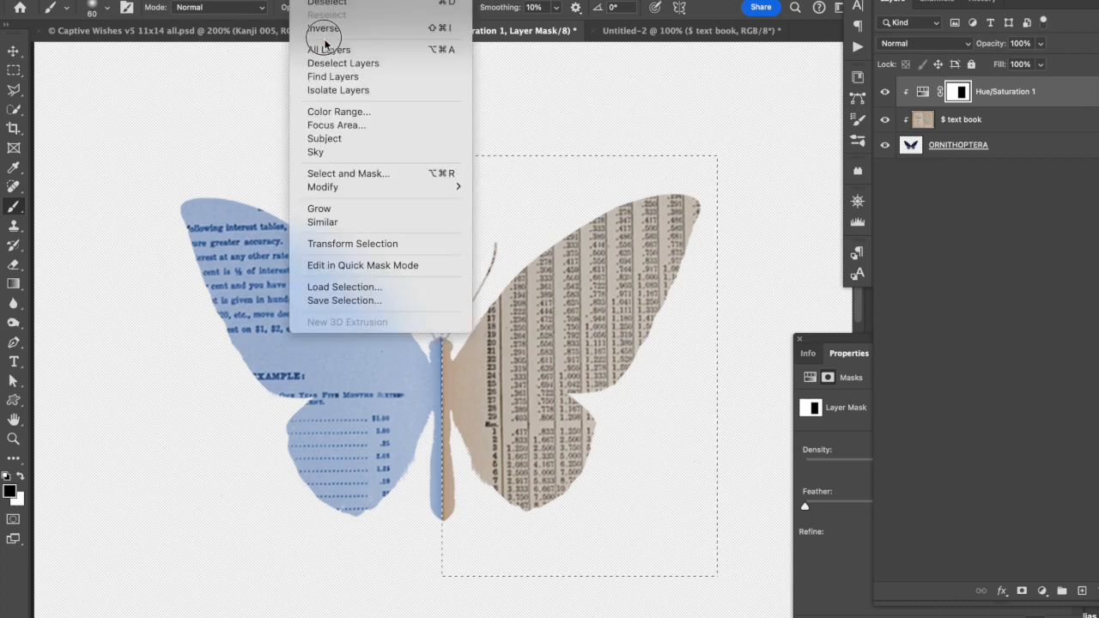
{"action": "left_click", "coordinate": [335, 5]}
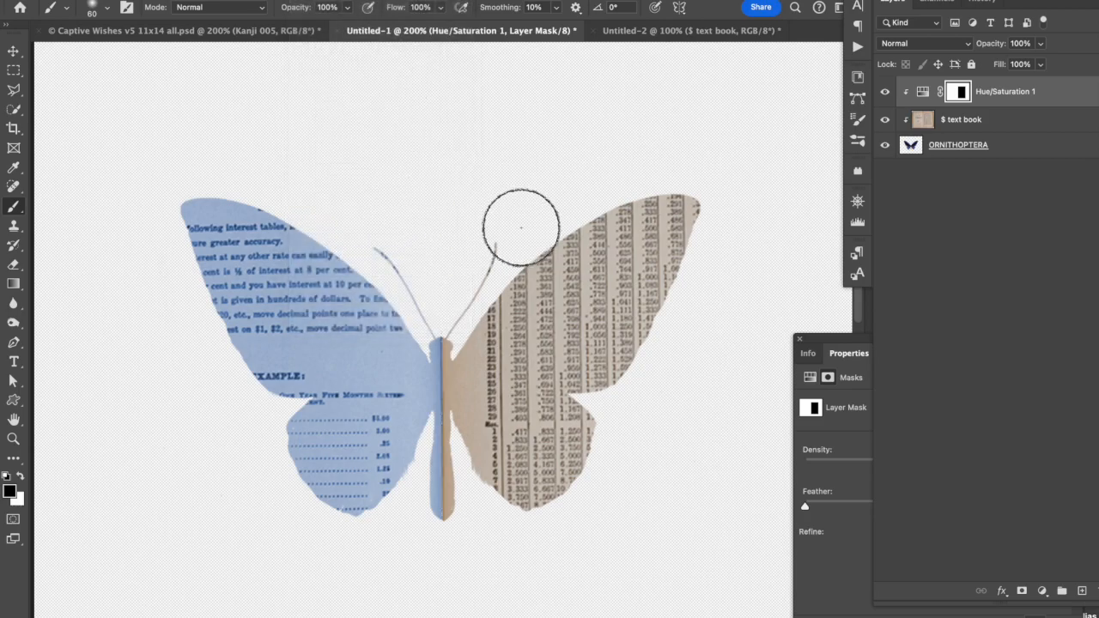
{"action": "left_click_drag", "start_coordinate": [339, 258], "coordinate": [241, 383]}
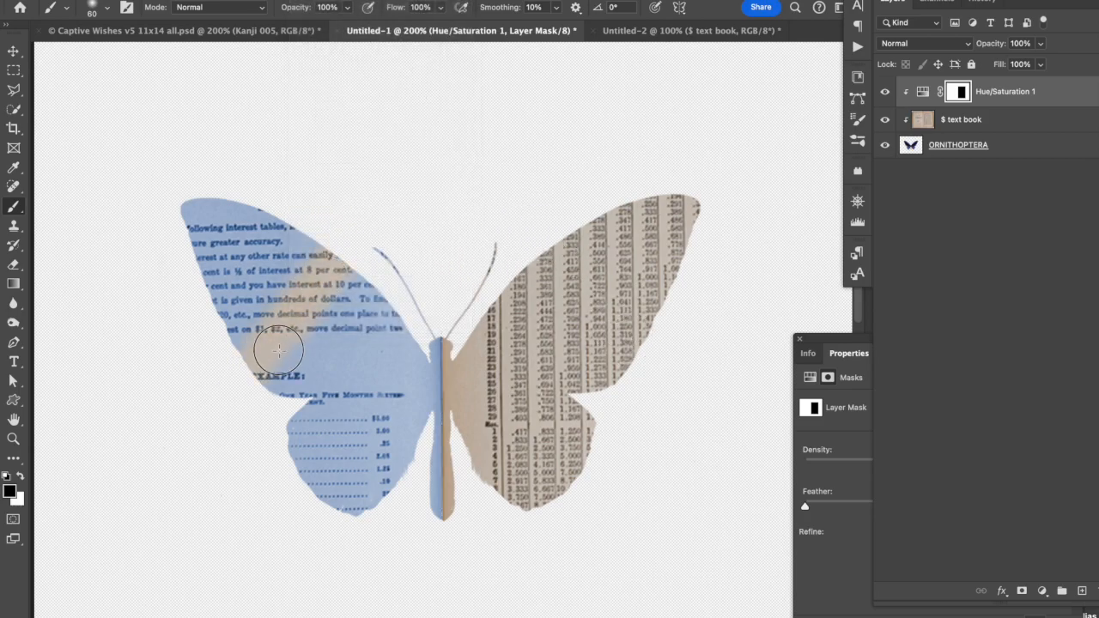
{"action": "mouse_move", "coordinate": [279, 349]}
{"action": "left_mouse_down"}
{"action": "mouse_move", "coordinate": [375, 222]}
{"action": "mouse_move", "coordinate": [327, 218]}
{"action": "mouse_move", "coordinate": [240, 318]}
{"action": "mouse_move", "coordinate": [280, 250]}
{"action": "mouse_move", "coordinate": [227, 360]}
{"action": "mouse_move", "coordinate": [286, 283]}
{"action": "left_mouse_up"}
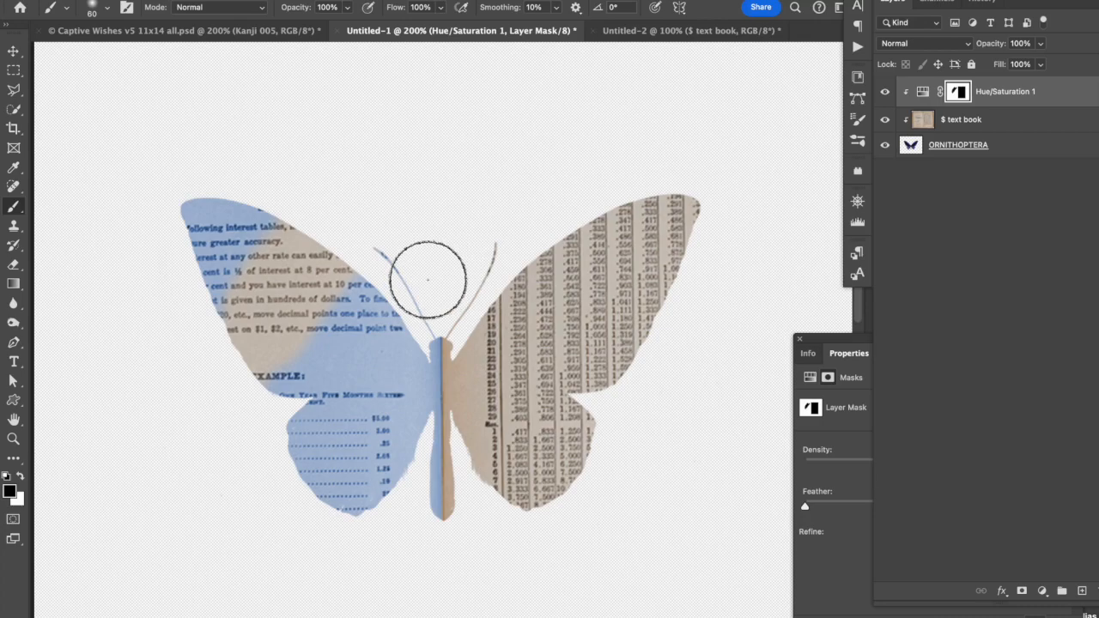
{"action": "mouse_move", "coordinate": [260, 265]}
{"action": "left_mouse_down"}
{"action": "mouse_move", "coordinate": [263, 291]}
{"action": "mouse_move", "coordinate": [270, 285]}
{"action": "mouse_move", "coordinate": [314, 350]}
{"action": "mouse_move", "coordinate": [349, 371]}
{"action": "left_mouse_up"}
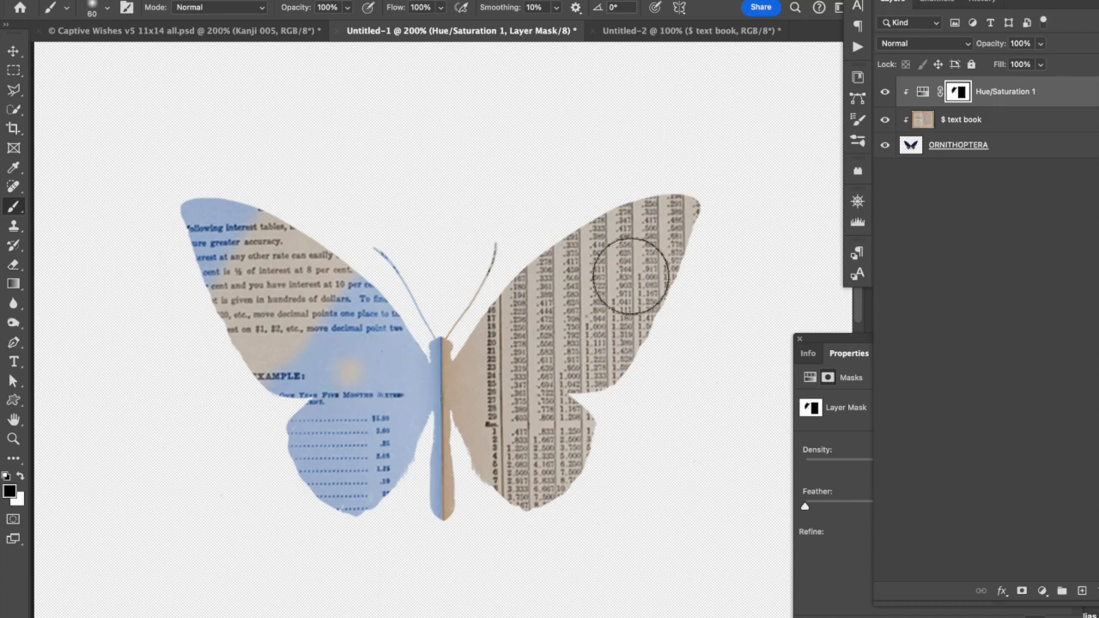
- Hide the Hue/Saturation adjustment and add a layer mask to the $ text book layer
{"action": "left_click", "coordinate": [907, 119], "text": "alt"}
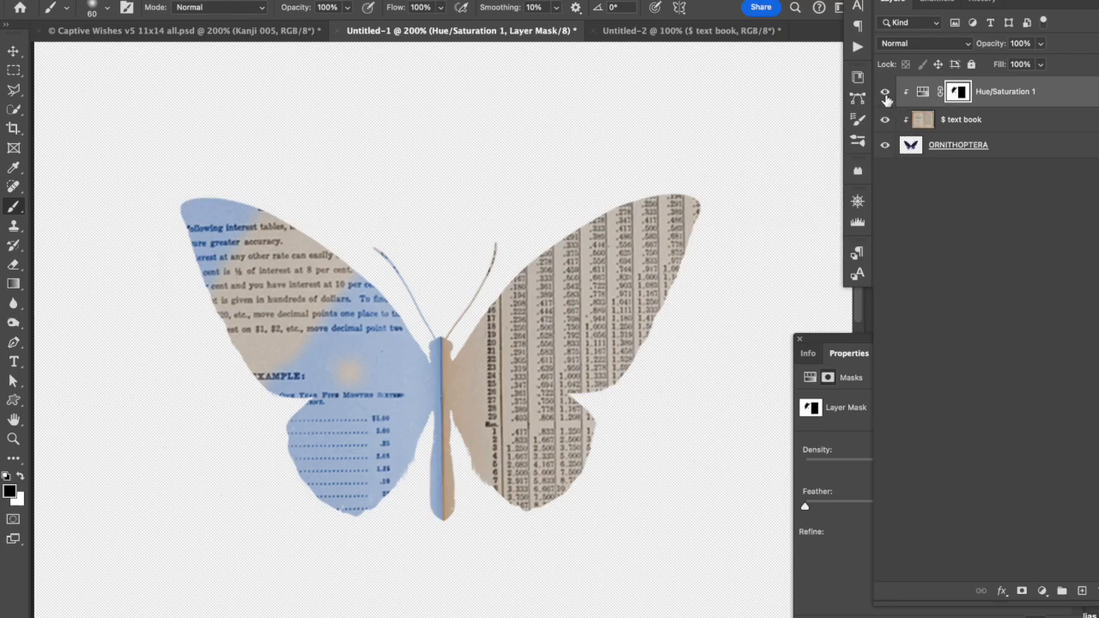
{"action": "left_click", "coordinate": [885, 94]}
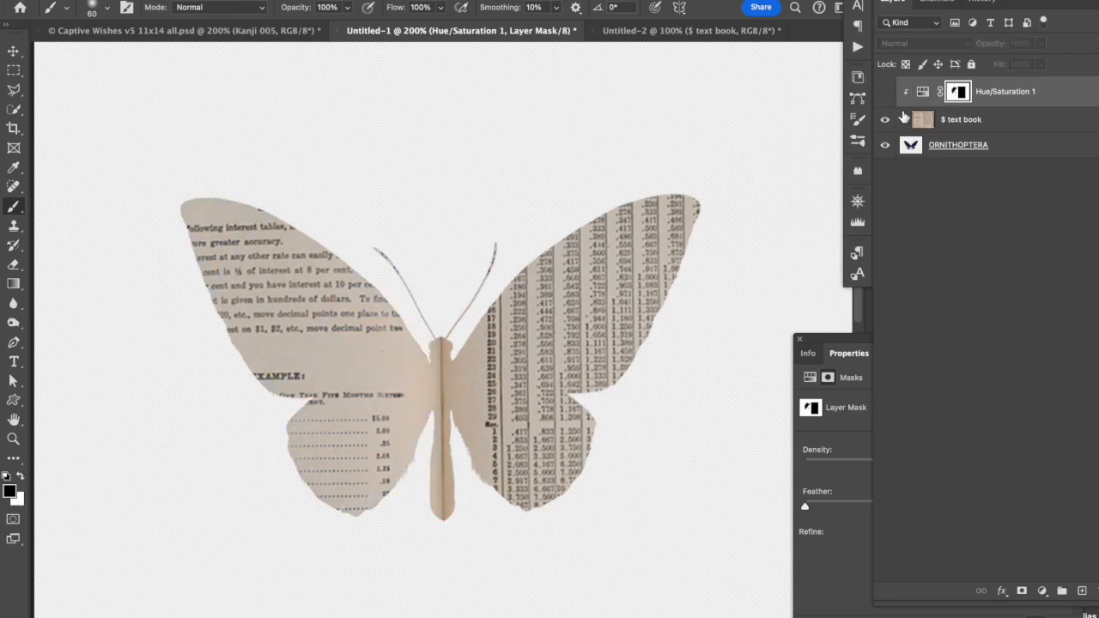
{"action": "left_click", "coordinate": [924, 122]}
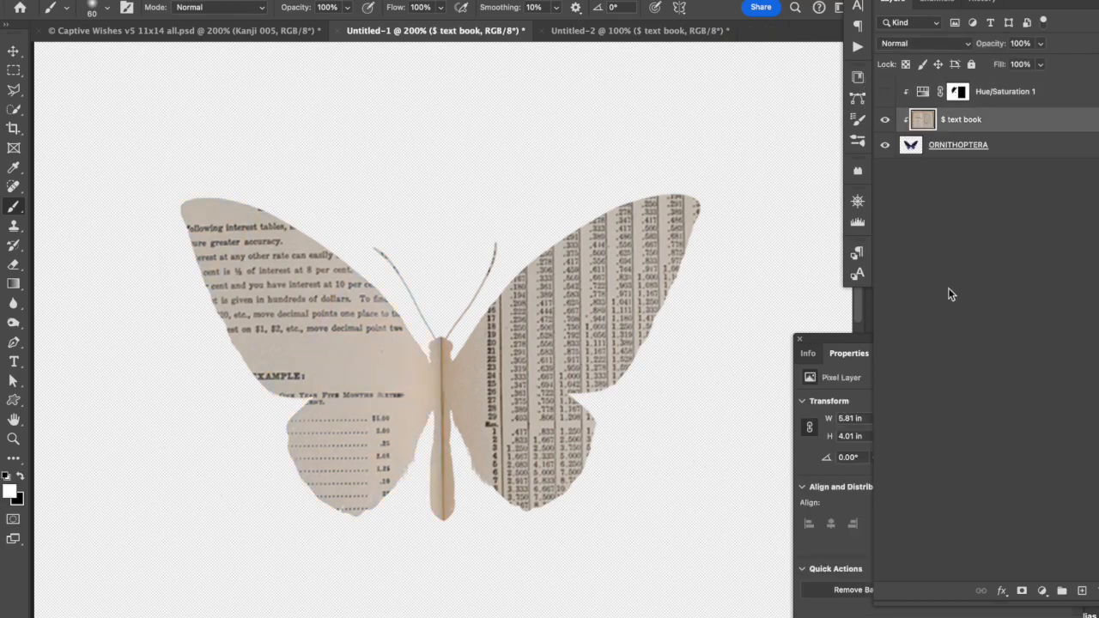
{"action": "left_click", "coordinate": [1021, 591]}
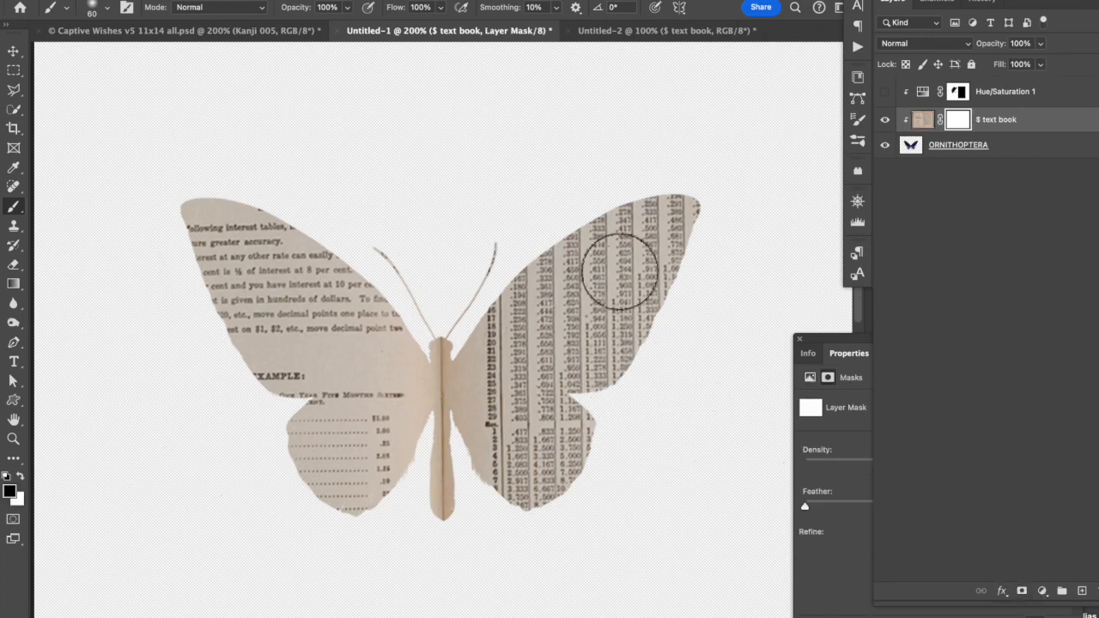
- Paint black on the $ text book mask over the right wings to reveal the original butterfly, and select the layer's image content
{"action": "left_click", "coordinate": [605, 239]}
{"action": "mouse_move", "coordinate": [605, 239]}
{"action": "left_mouse_down"}
{"action": "mouse_move", "coordinate": [632, 330]}
{"action": "mouse_move", "coordinate": [574, 174]}
{"action": "mouse_move", "coordinate": [648, 334]}
{"action": "mouse_move", "coordinate": [655, 305]}
{"action": "mouse_move", "coordinate": [688, 270]}
{"action": "mouse_move", "coordinate": [682, 255]}
{"action": "mouse_move", "coordinate": [649, 326]}
{"action": "mouse_move", "coordinate": [603, 223]}
{"action": "mouse_move", "coordinate": [567, 247]}
{"action": "mouse_move", "coordinate": [606, 308]}
{"action": "mouse_move", "coordinate": [616, 368]}
{"action": "mouse_move", "coordinate": [547, 247]}
{"action": "mouse_move", "coordinate": [592, 345]}
{"action": "mouse_move", "coordinate": [582, 396]}
{"action": "mouse_move", "coordinate": [520, 254]}
{"action": "mouse_move", "coordinate": [578, 389]}
{"action": "mouse_move", "coordinate": [574, 502]}
{"action": "mouse_move", "coordinate": [560, 297]}
{"action": "mouse_move", "coordinate": [533, 340]}
{"action": "mouse_move", "coordinate": [518, 519]}
{"action": "mouse_move", "coordinate": [495, 460]}
{"action": "mouse_move", "coordinate": [518, 283]}
{"action": "mouse_move", "coordinate": [509, 465]}
{"action": "mouse_move", "coordinate": [479, 338]}
{"action": "mouse_move", "coordinate": [482, 407]}
{"action": "mouse_move", "coordinate": [478, 341]}
{"action": "mouse_move", "coordinate": [488, 473]}
{"action": "left_mouse_up"}
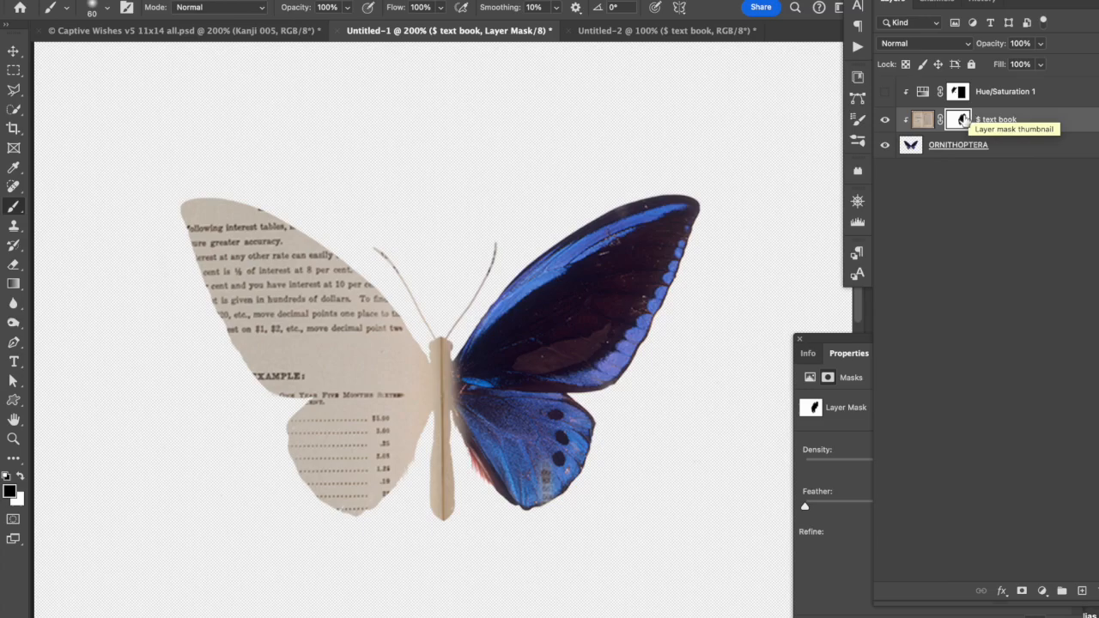
{"action": "left_click", "coordinate": [922, 120]}
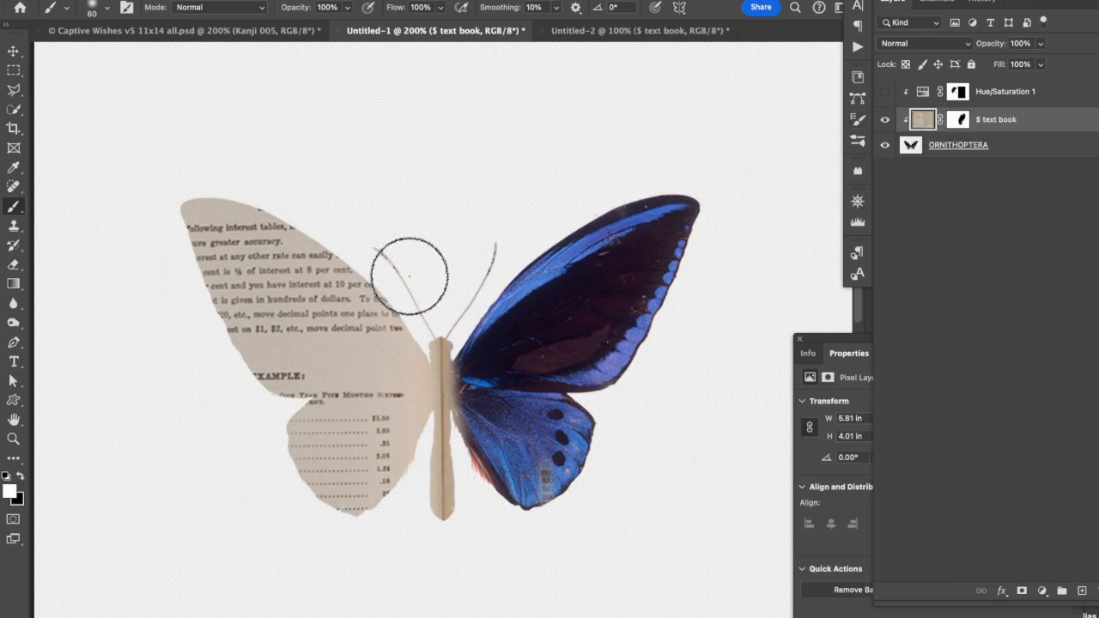
- Try white and black brush strokes across the left wings on the $ text book image content, undoing each stroke
{"action": "mouse_move", "coordinate": [405, 272]}
{"action": "left_mouse_down"}
{"action": "mouse_move", "coordinate": [371, 324]}
{"action": "mouse_move", "coordinate": [358, 319]}
{"action": "mouse_move", "coordinate": [297, 414]}
{"action": "mouse_move", "coordinate": [315, 392]}
{"action": "left_mouse_up"}
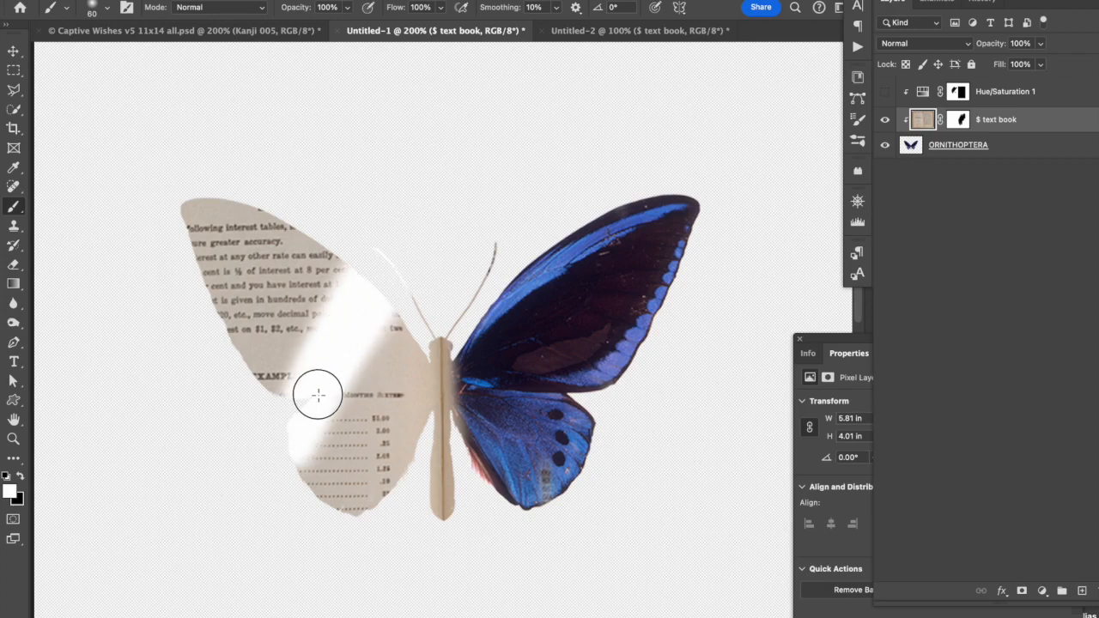
{"action": "key", "text": "ctrl+z"}
{"action": "key", "text": "x"}
{"action": "mouse_move", "coordinate": [343, 331]}
{"action": "left_mouse_down"}
{"action": "mouse_move", "coordinate": [350, 273]}
{"action": "mouse_move", "coordinate": [269, 387]}
{"action": "mouse_move", "coordinate": [266, 428]}
{"action": "left_mouse_up"}
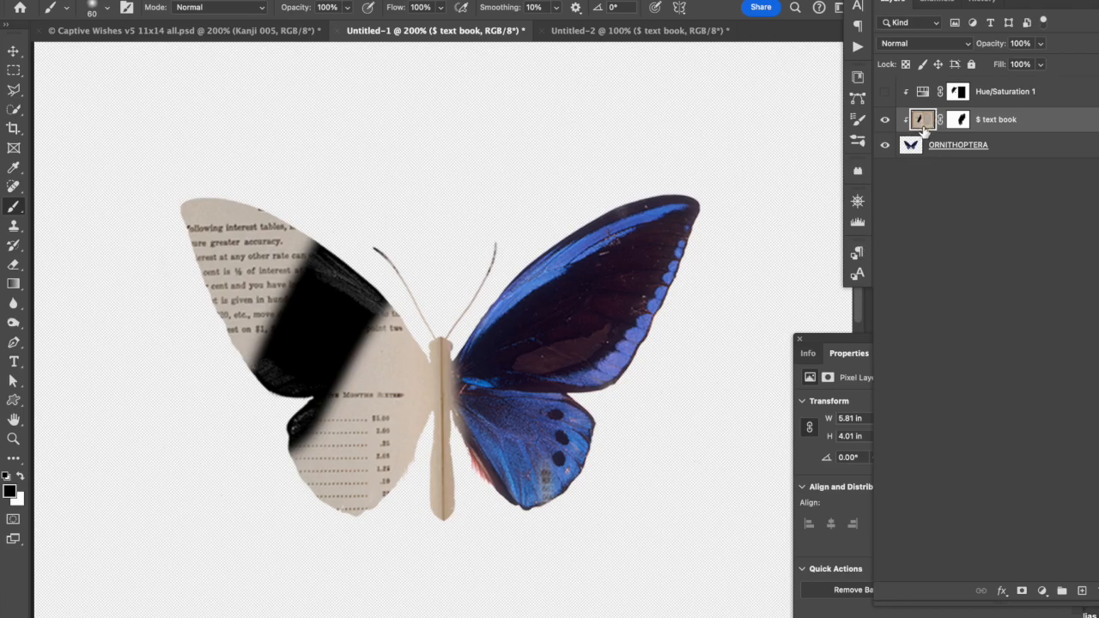
{"action": "key", "text": "ctrl+z"}
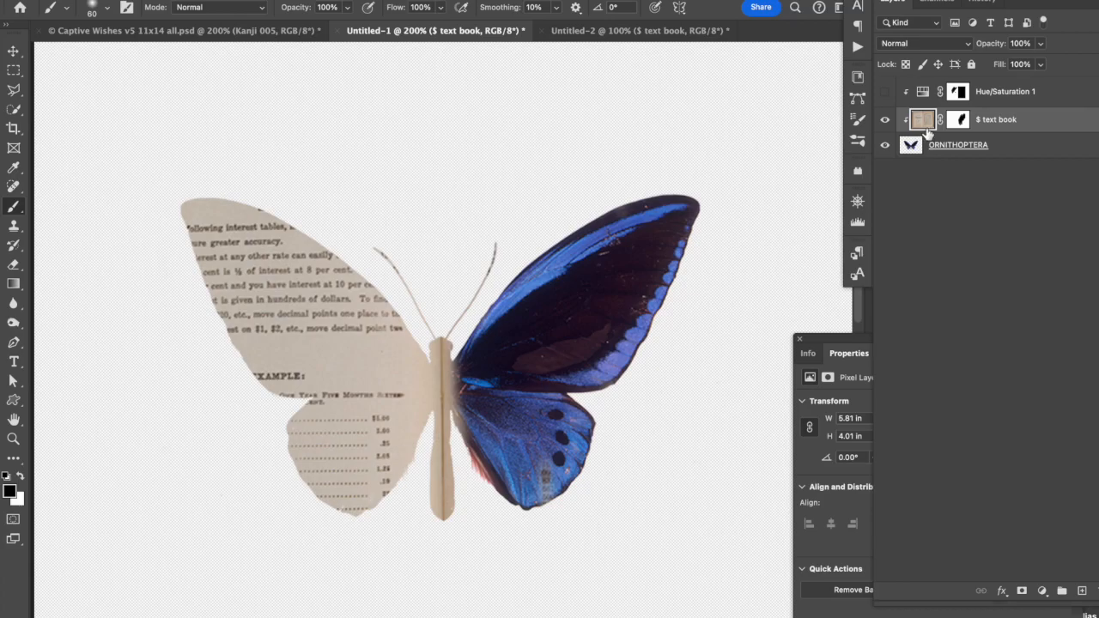
- Widen the Layers panel and set its thumbnail size to the medium picture option
{"action": "left_click_drag", "start_coordinate": [874, 215], "coordinate": [840, 215]}
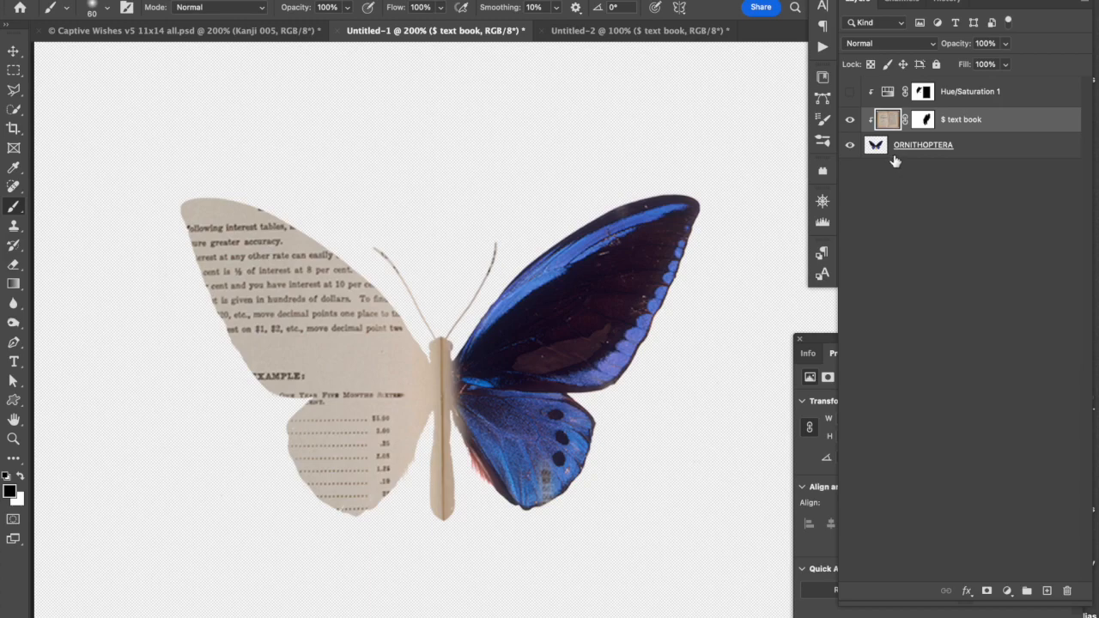
{"action": "left_click", "coordinate": [885, 124]}
{"action": "left_click", "coordinate": [1084, 6]}
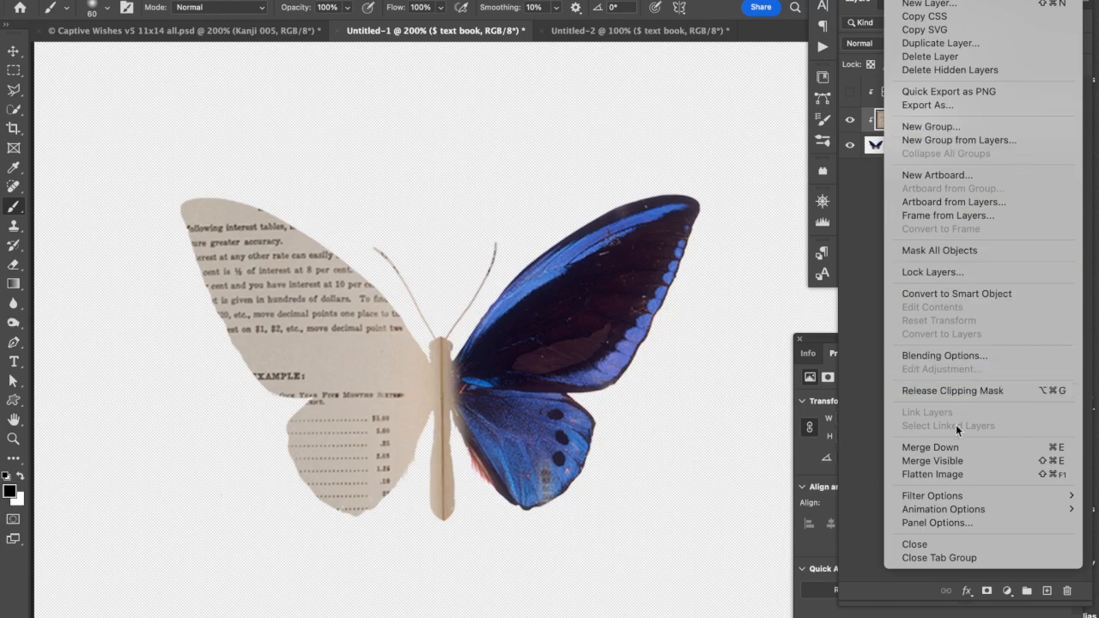
{"action": "left_click", "coordinate": [937, 523]}
{"action": "left_click", "coordinate": [432, 237]}
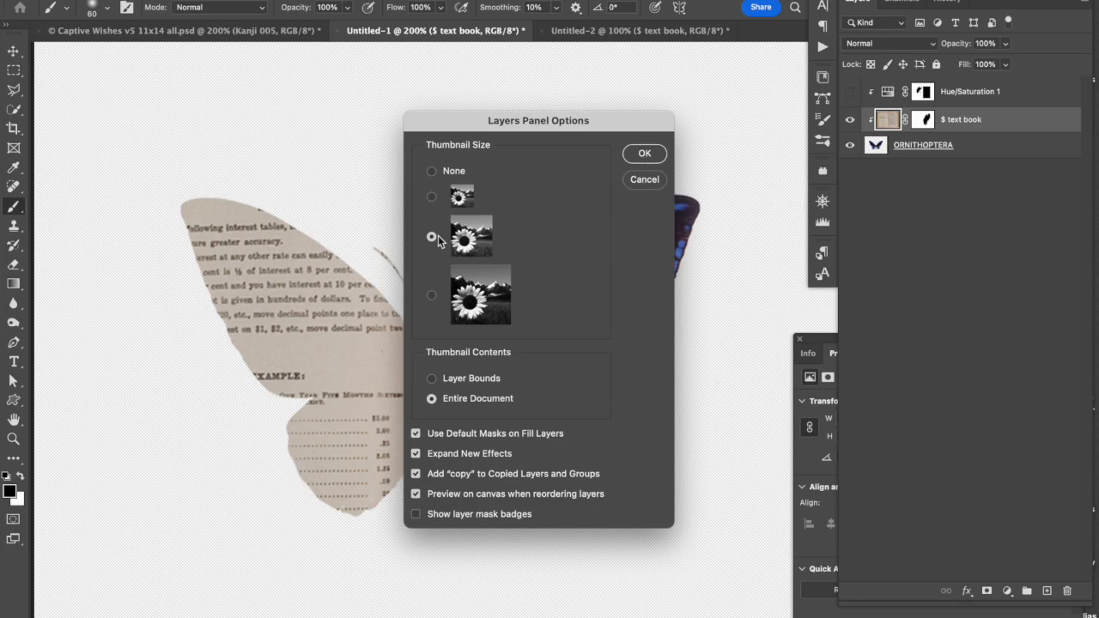
{"action": "left_click", "coordinate": [657, 153]}
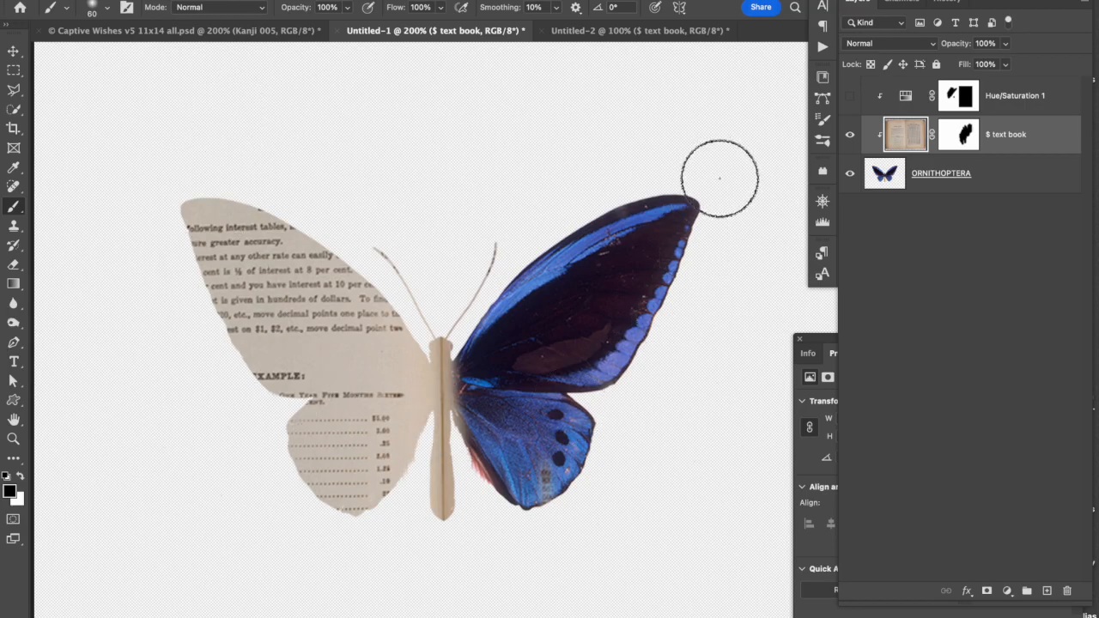
- Select the ORNITHOPTERA layer and set the layer thumbnail contents to Layer Bounds
{"action": "left_click", "coordinate": [884, 176]}
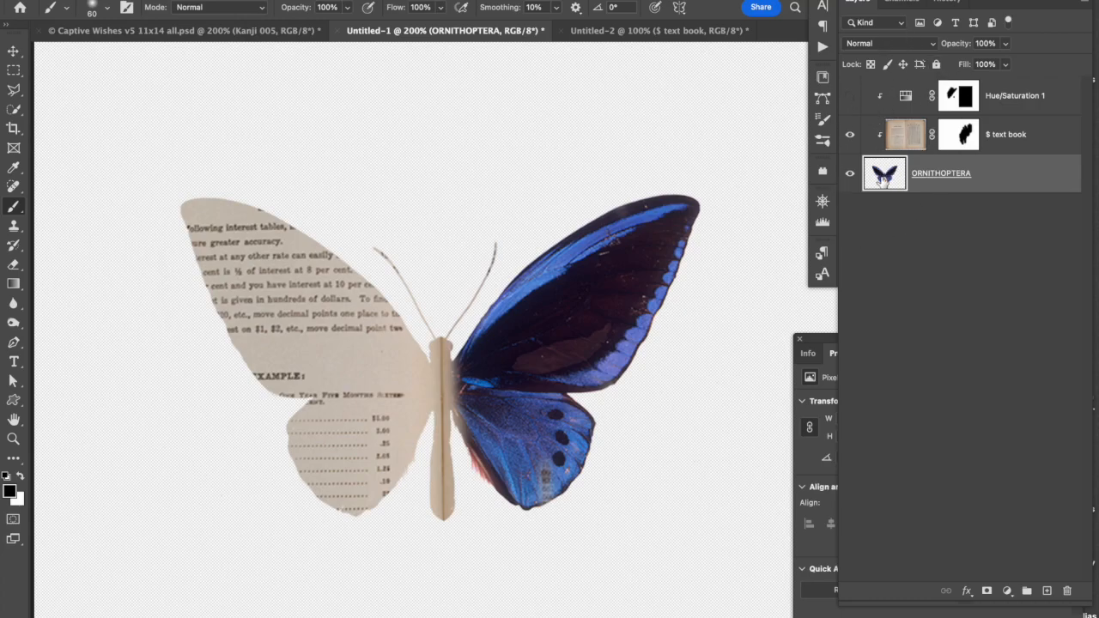
{"action": "left_click", "coordinate": [1091, 10]}
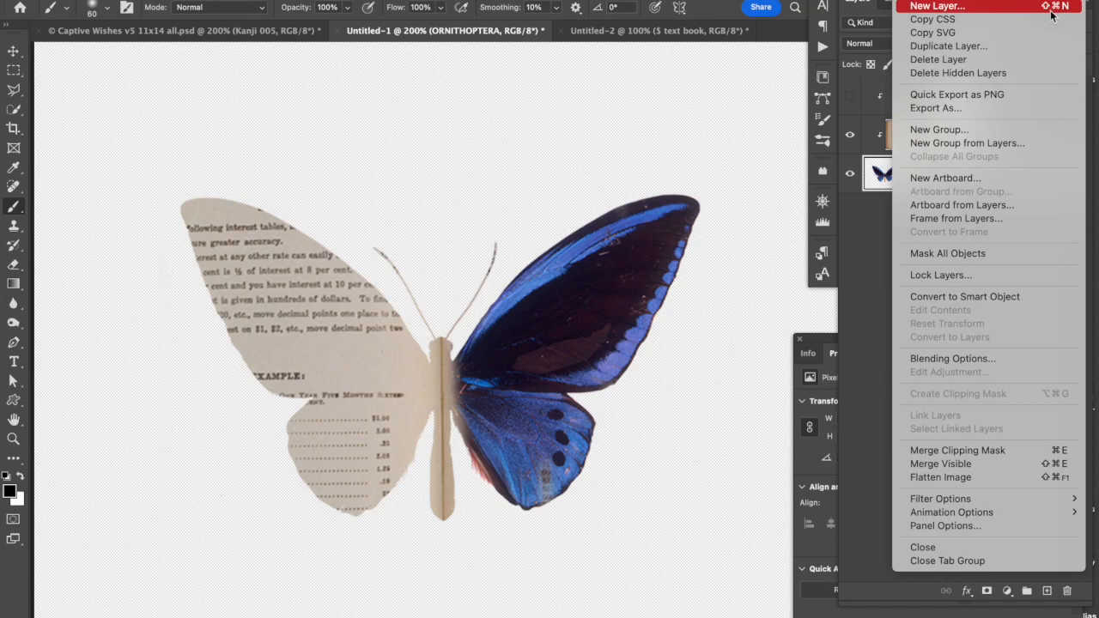
{"action": "left_click", "coordinate": [955, 527]}
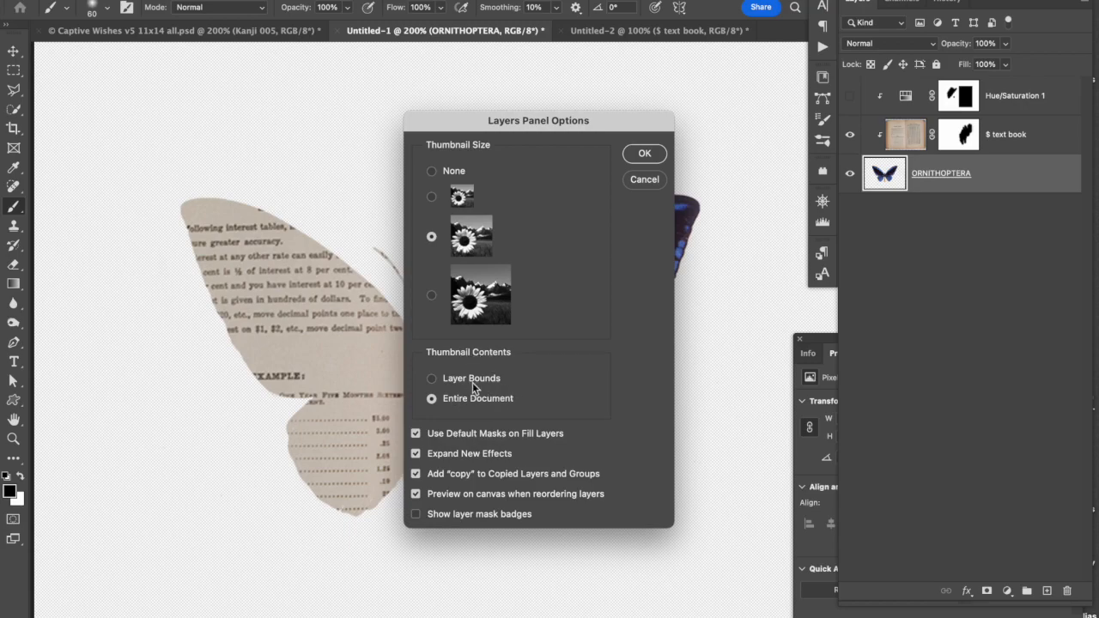
{"action": "left_click", "coordinate": [434, 379]}
{"action": "left_click", "coordinate": [644, 153]}
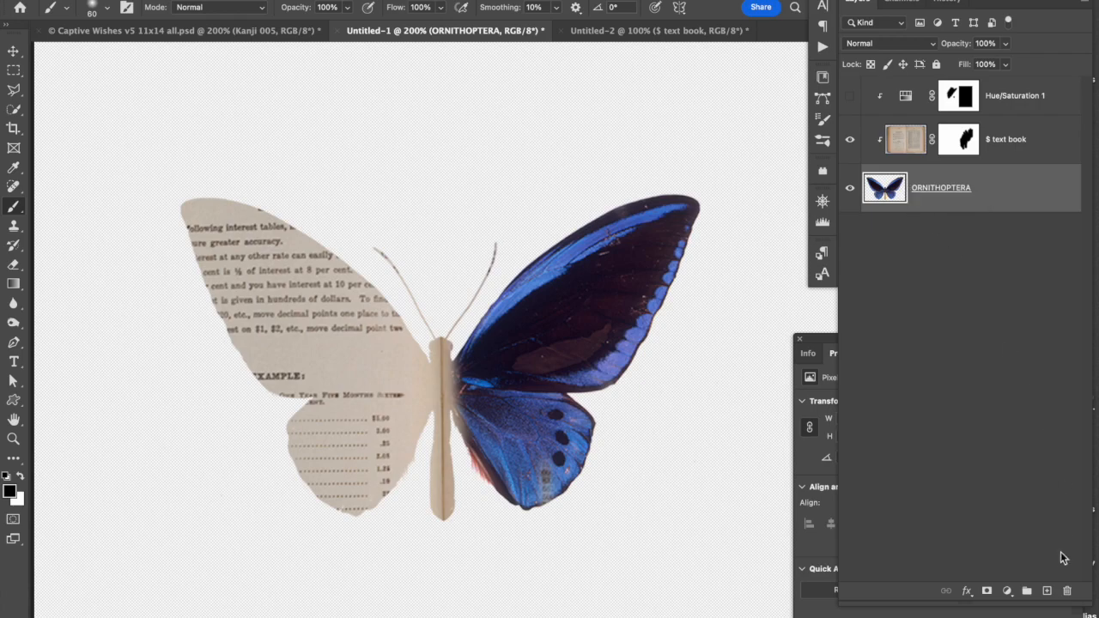
- Add an empty layer above ORNITHOPTERA, release it from the butterfly's clipping mask, and clip $ text book to the empty layer instead
{"action": "left_click", "coordinate": [1047, 591]}
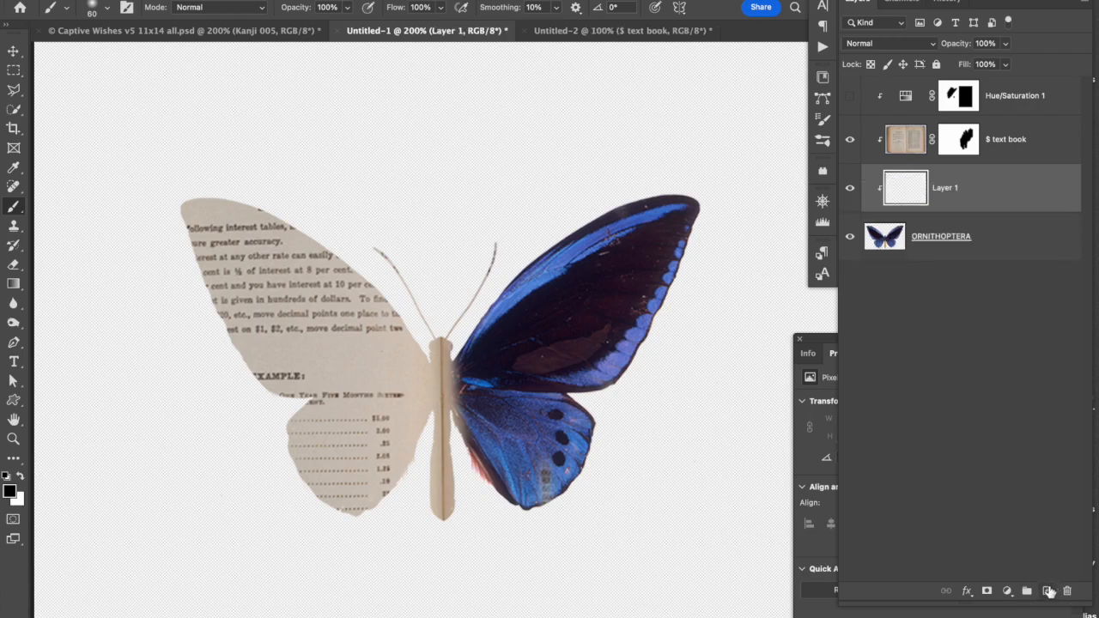
{"action": "left_click", "coordinate": [889, 211], "text": "alt"}
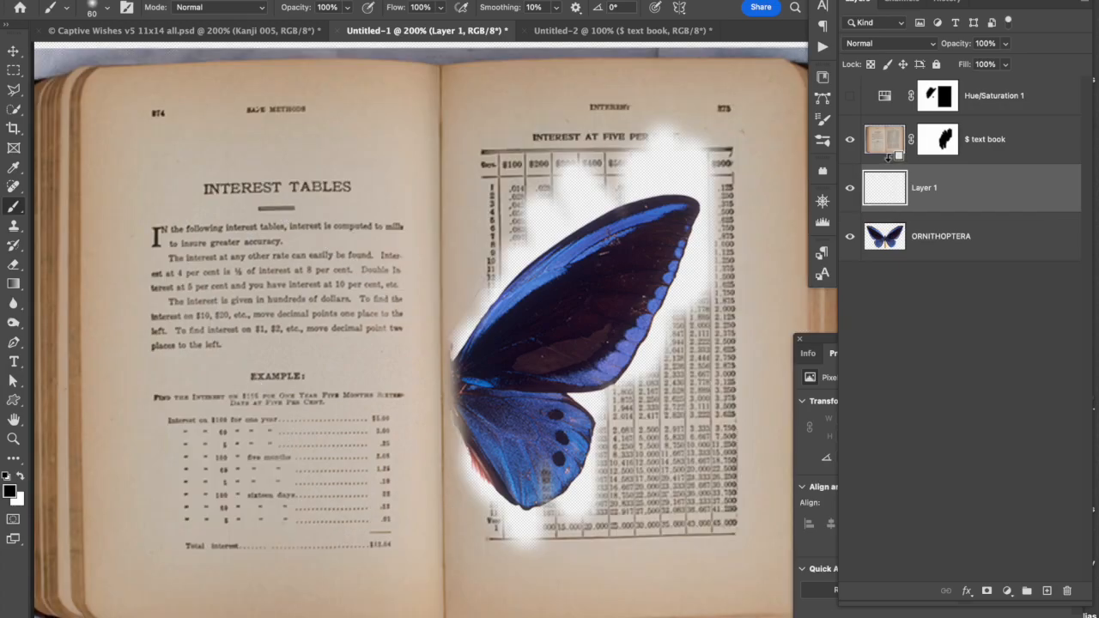
{"action": "left_click", "coordinate": [889, 163], "text": "alt"}
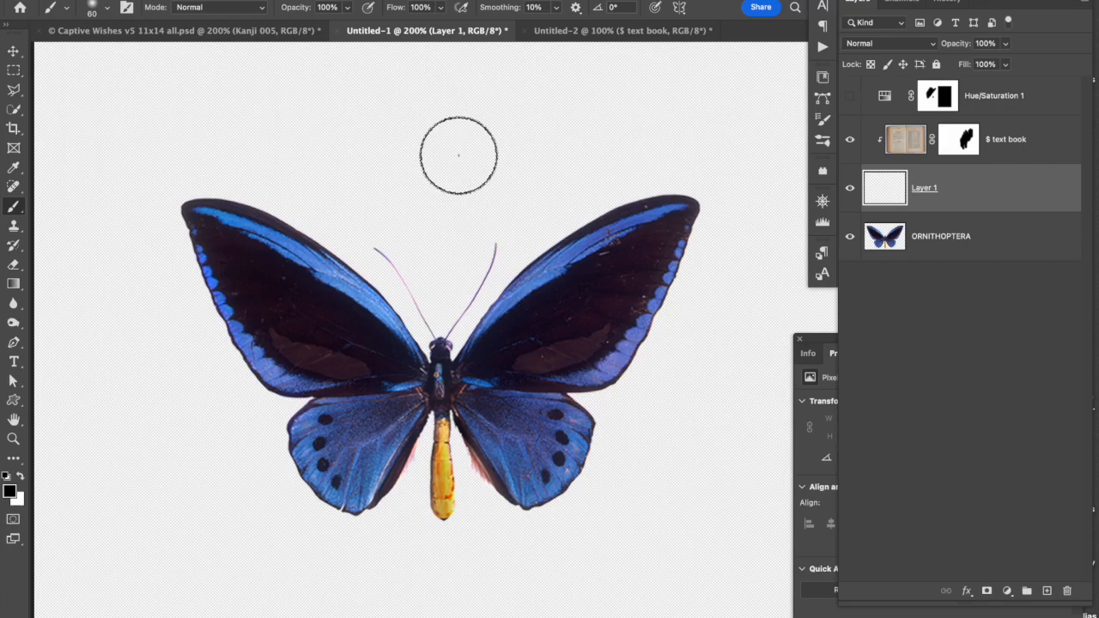
- Paint a black patch on Layer 1 above the butterfly's antennae and compare it with $ text book hidden and shown
{"action": "mouse_move", "coordinate": [405, 114]}
{"action": "left_mouse_down"}
{"action": "mouse_move", "coordinate": [370, 156]}
{"action": "mouse_move", "coordinate": [366, 197]}
{"action": "mouse_move", "coordinate": [441, 149]}
{"action": "mouse_move", "coordinate": [327, 183]}
{"action": "mouse_move", "coordinate": [435, 89]}
{"action": "mouse_move", "coordinate": [368, 137]}
{"action": "left_mouse_up"}
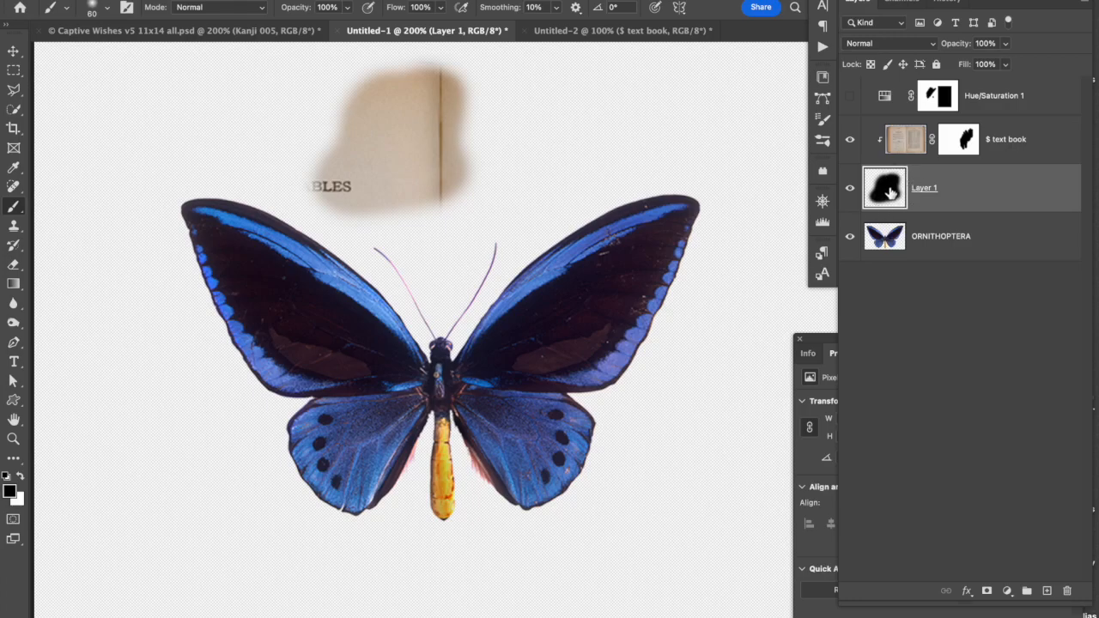
{"action": "left_click", "coordinate": [850, 190]}
{"action": "left_click", "coordinate": [850, 190]}
{"action": "left_click", "coordinate": [850, 140]}
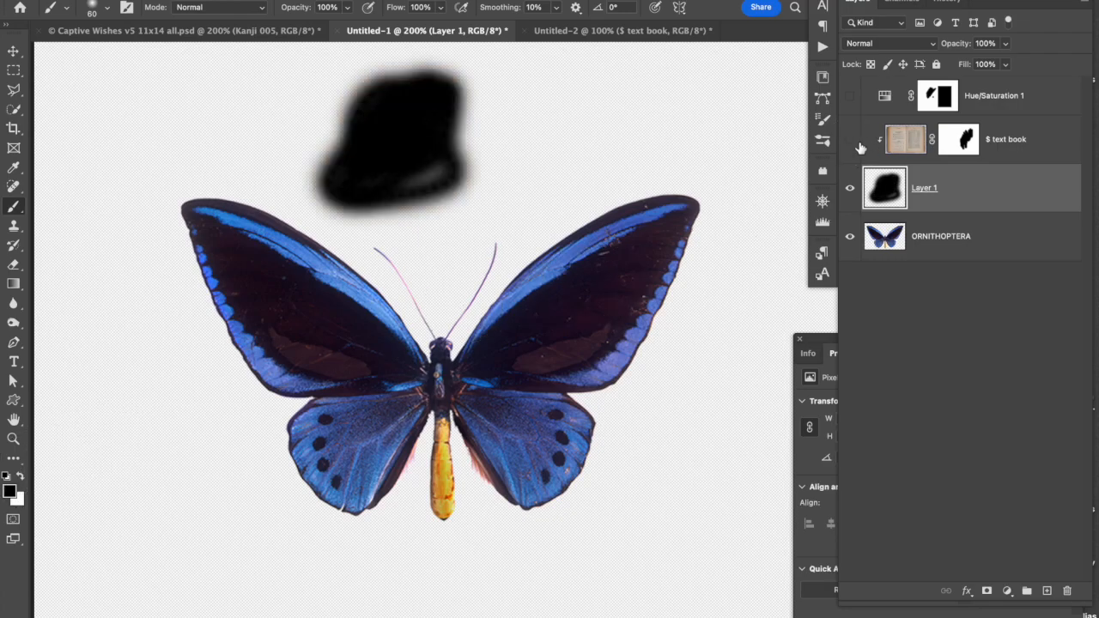
{"action": "left_click", "coordinate": [850, 140]}
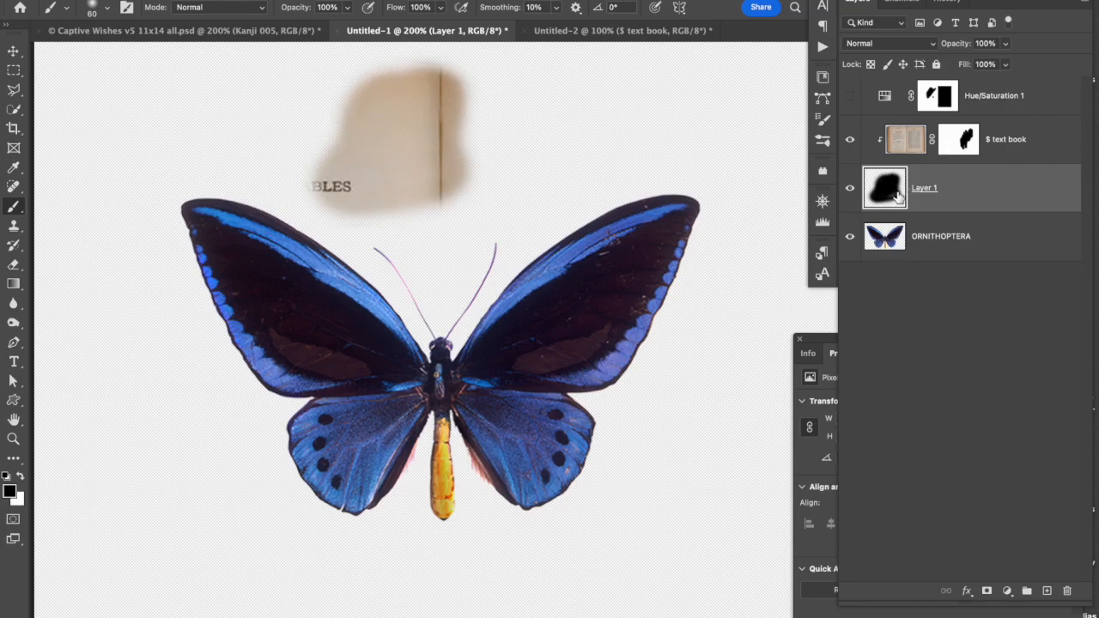
- Toggle the visibility of $ text book and Layer 1 to examine the clipping, and undo the painted patch
{"action": "left_click", "coordinate": [851, 140]}
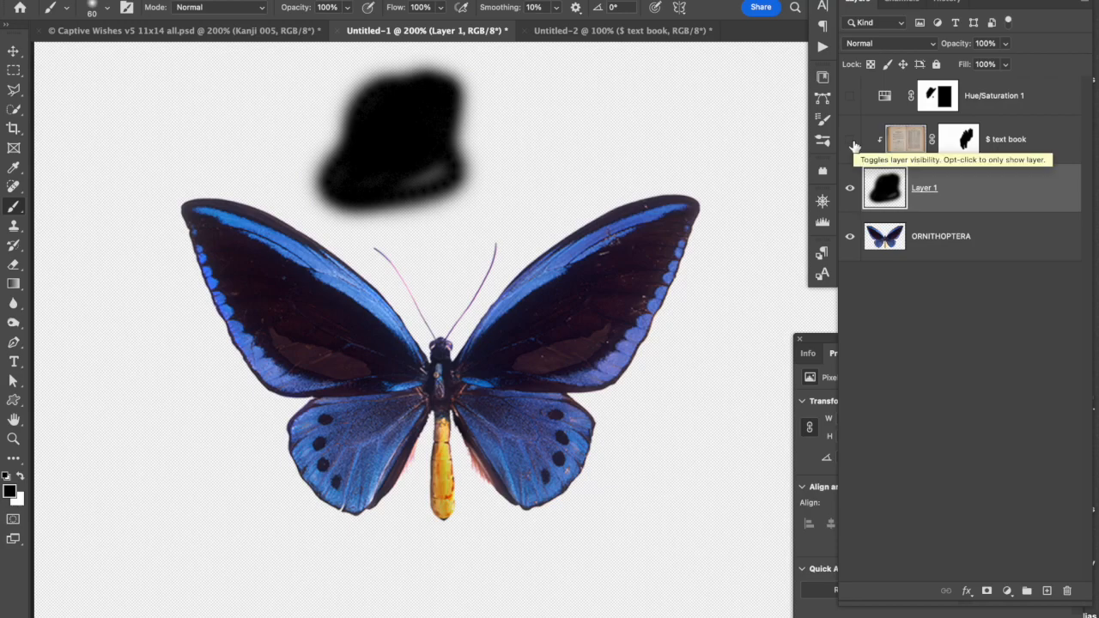
{"action": "left_click", "coordinate": [851, 141]}
{"action": "left_click", "coordinate": [851, 141]}
{"action": "left_click", "coordinate": [851, 141]}
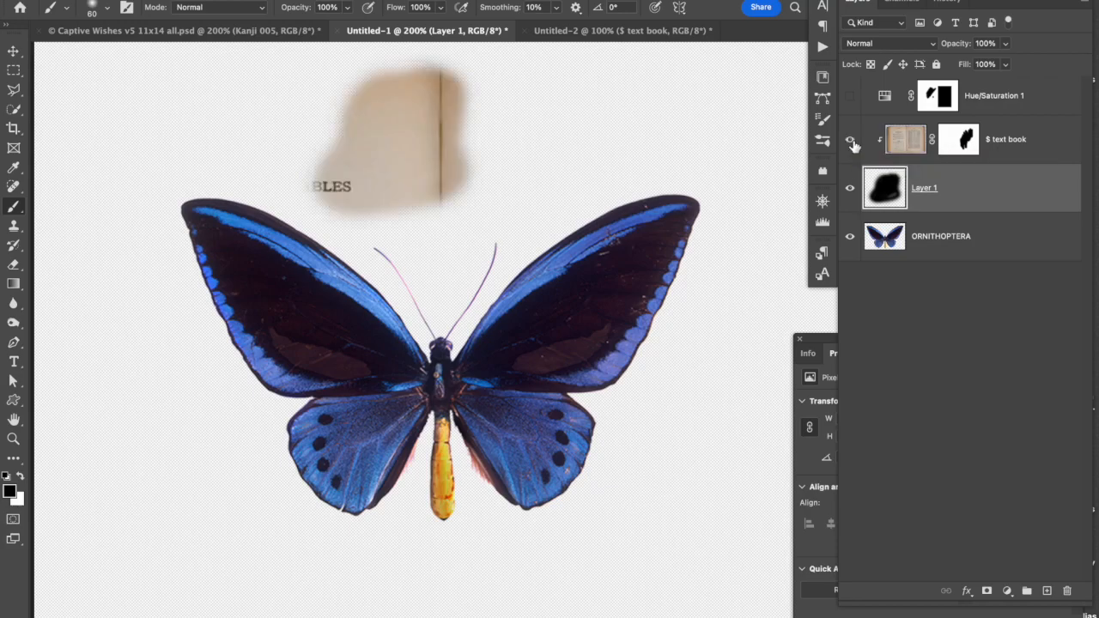
{"action": "left_click", "coordinate": [850, 189]}
{"action": "left_click", "coordinate": [850, 189]}
{"action": "left_click", "coordinate": [851, 189]}
{"action": "key", "text": "super+z"}
- Paint one long black stroke on Layer 1 across the canvas above the butterfly, and toggle $ text book off and on
{"action": "mouse_move", "coordinate": [138, 110]}
{"action": "left_mouse_down"}
{"action": "mouse_move", "coordinate": [505, 107]}
{"action": "mouse_move", "coordinate": [712, 175]}
{"action": "left_mouse_up"}
{"action": "left_click", "coordinate": [849, 141]}
{"action": "left_click", "coordinate": [850, 141]}
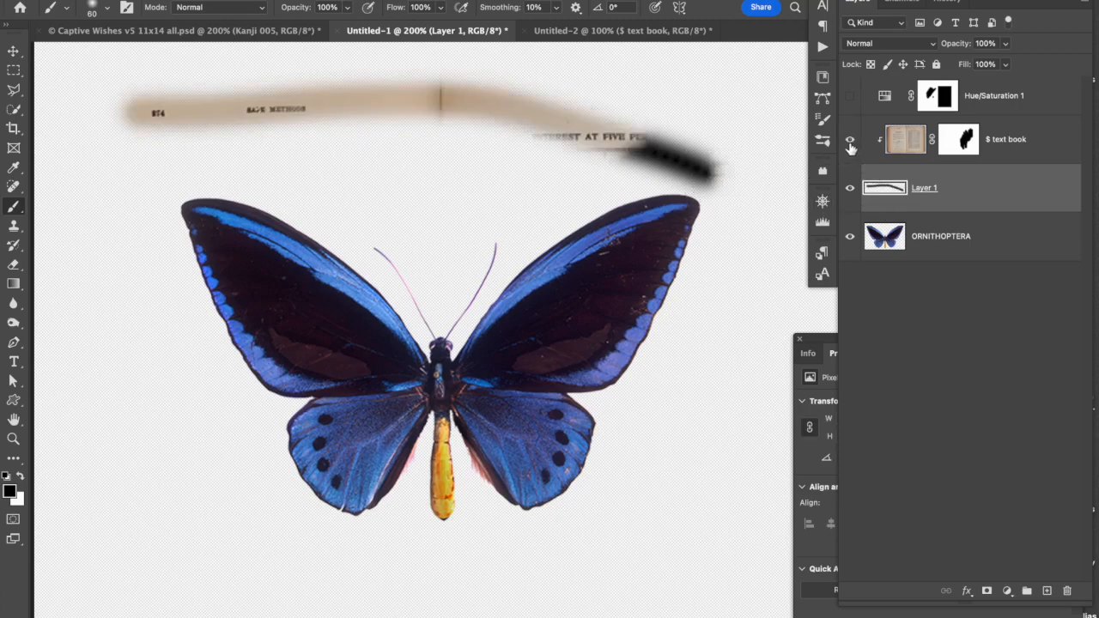